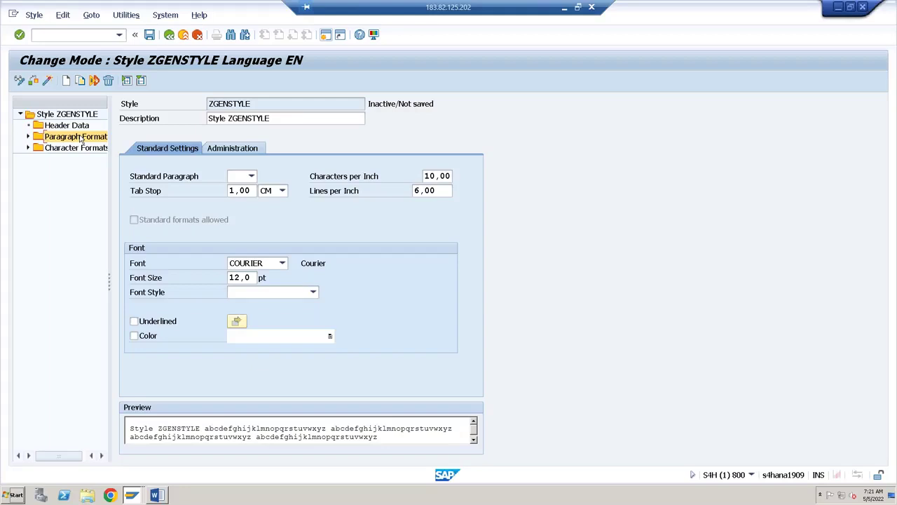
# Step: In the header data of style ZGENSTYLE, change the description to "Gensoft Custom Style"
pyautogui.click(69, 126)
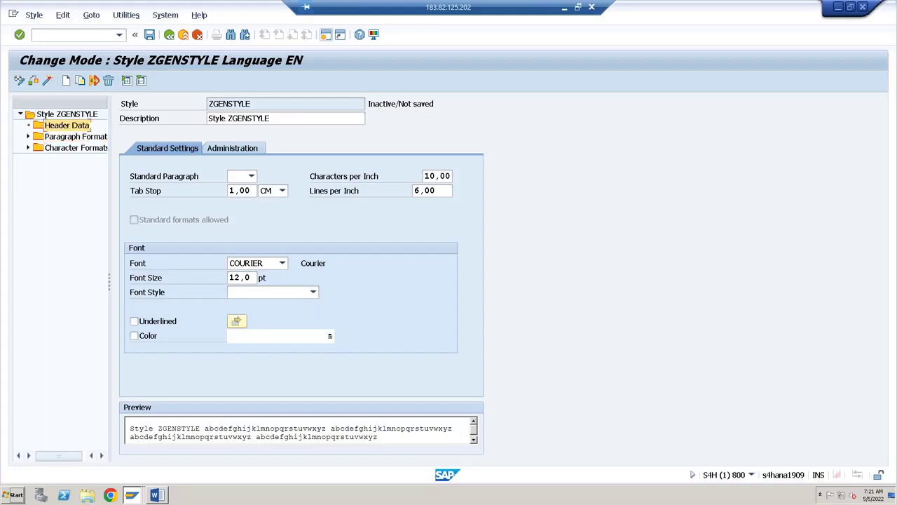
pyautogui.click(278, 119)
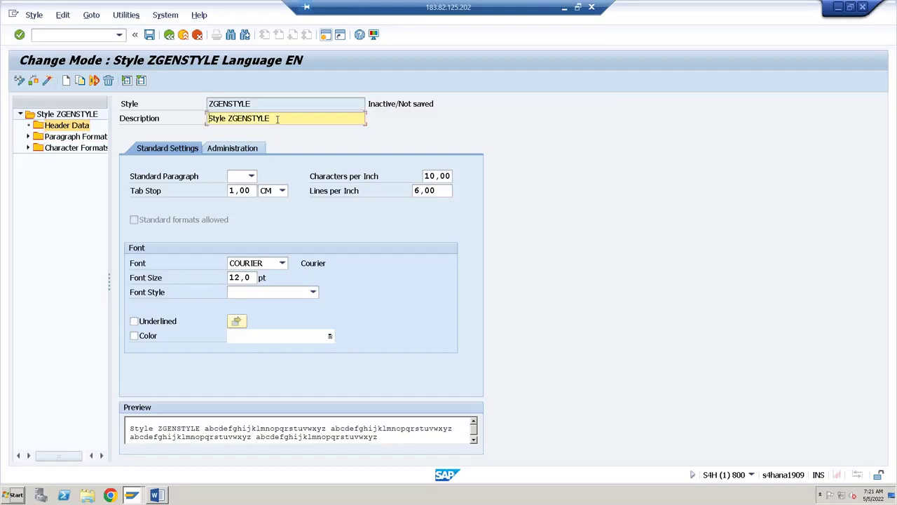
pyautogui.hotkey('ctrl', 'a')
pyautogui.write('Custom Style')
pyautogui.press('Home')
pyautogui.write('Gensoft')
pyautogui.press('Return')
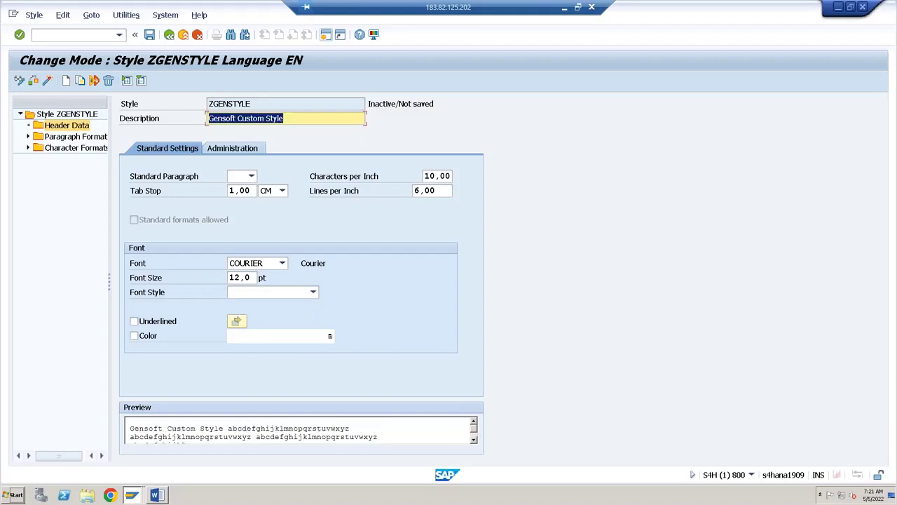
pyautogui.click(87, 137)
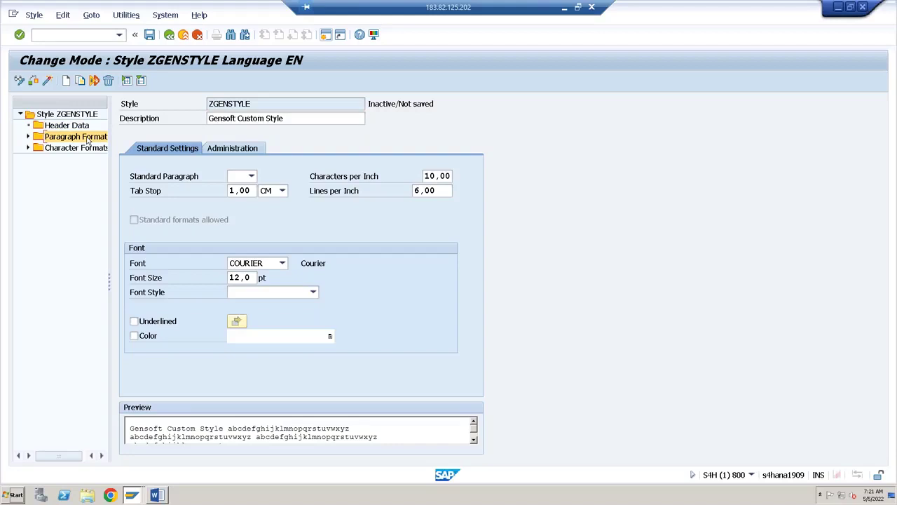
pyautogui.rightClick(87, 140)
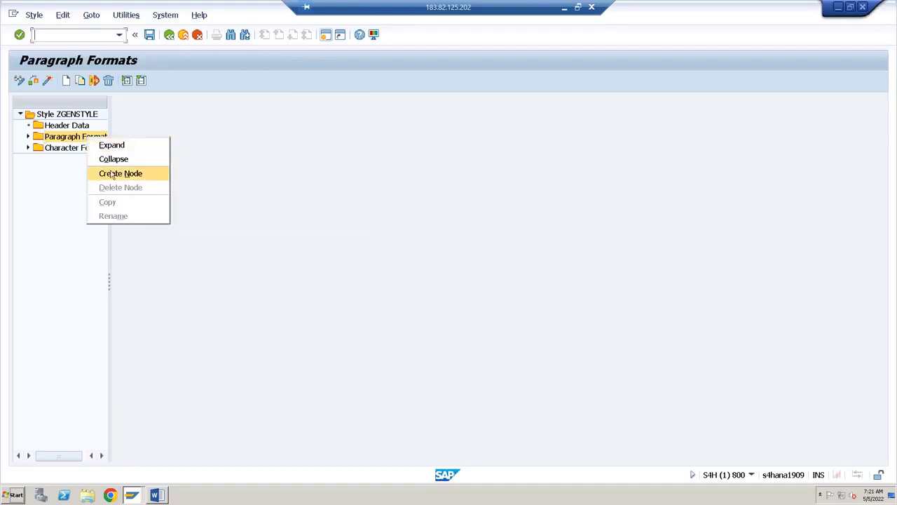
pyautogui.click(74, 177)
pyautogui.click(71, 141)
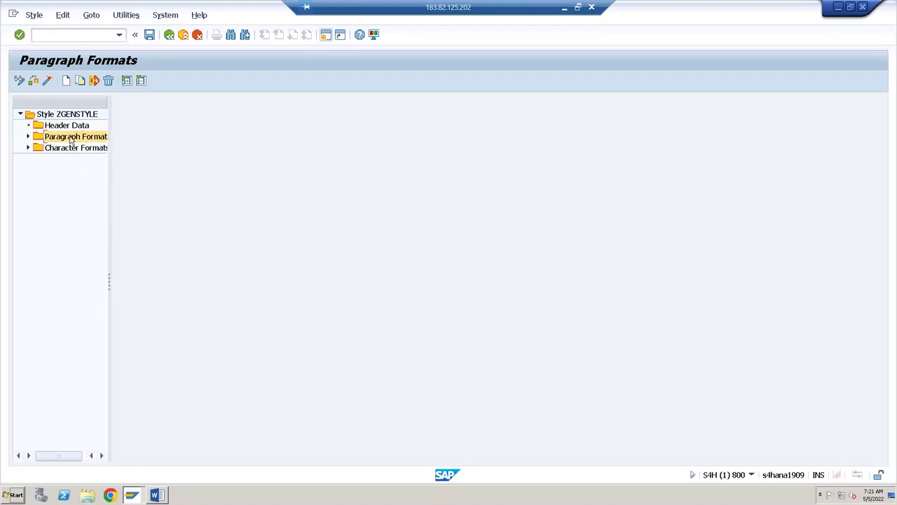
pyautogui.rightClick(70, 140)
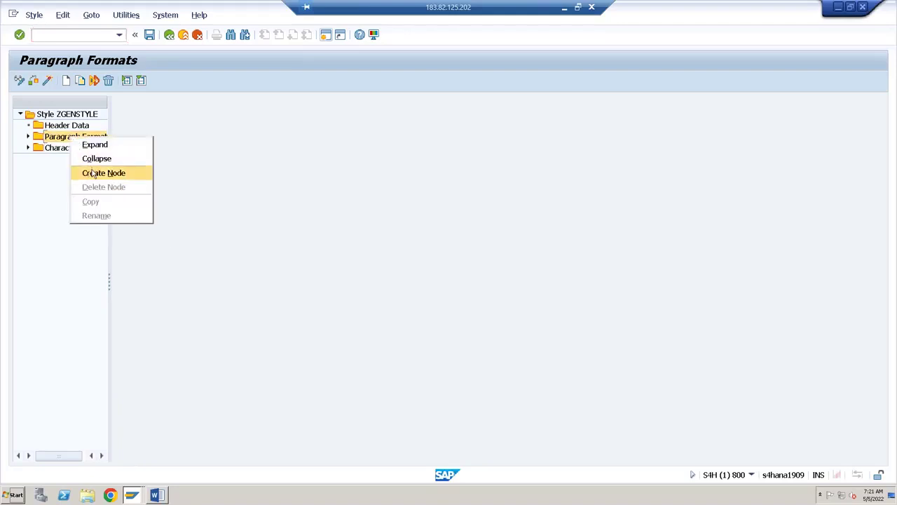
pyautogui.click(58, 167)
pyautogui.click(51, 142)
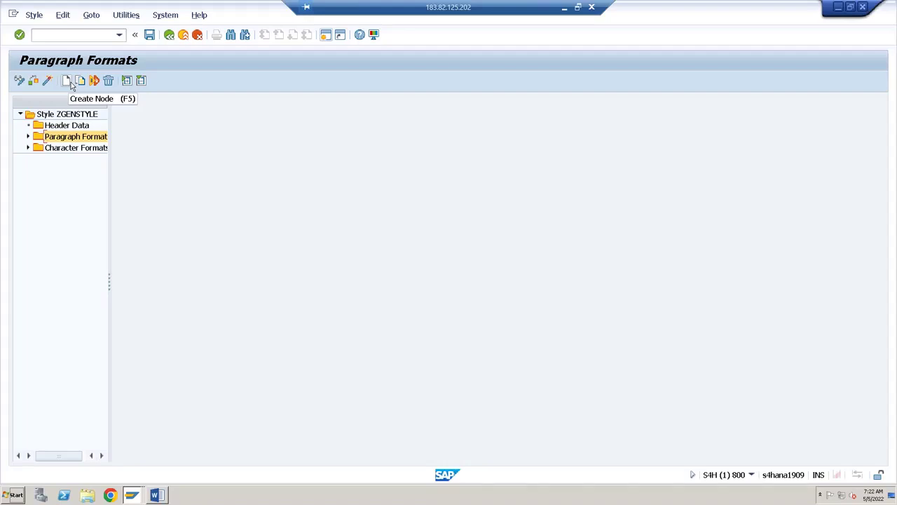
# Step: Create a paragraph format node named P1 and give it the description "Paragraph Format 1"
pyautogui.rightClick(61, 140)
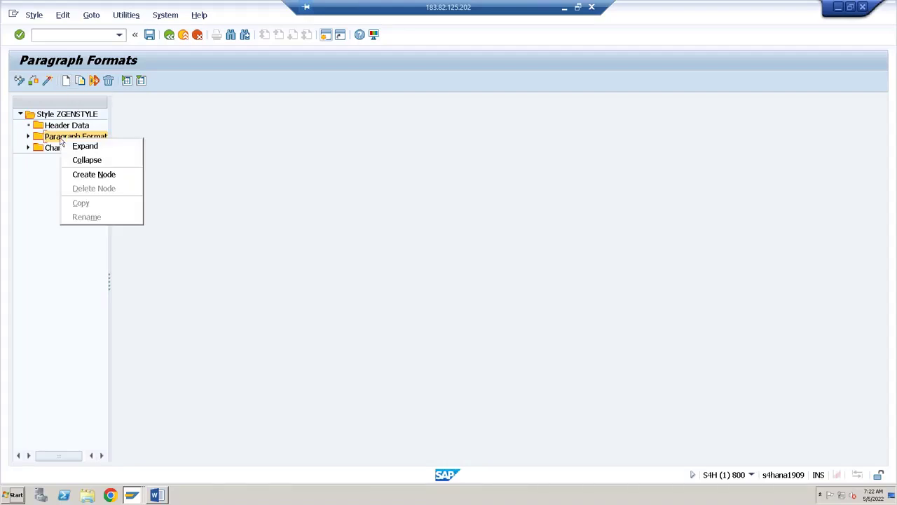
pyautogui.click(82, 179)
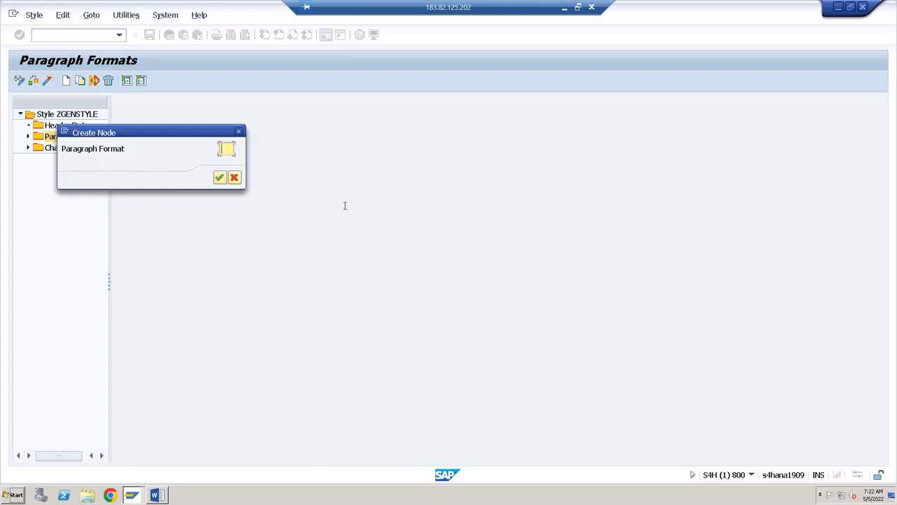
pyautogui.write('P1')
pyautogui.press('Return')
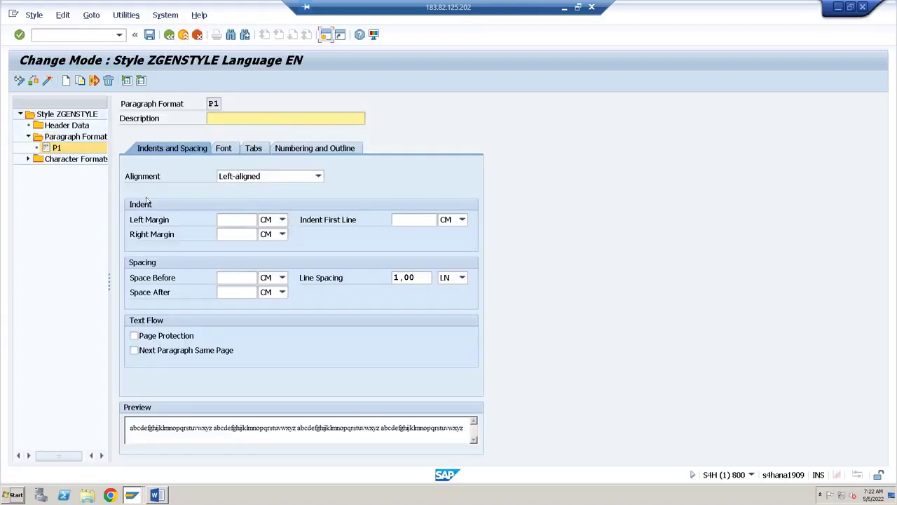
pyautogui.click(213, 121)
pyautogui.write('Paragraph Format 1')
pyautogui.press('Return')
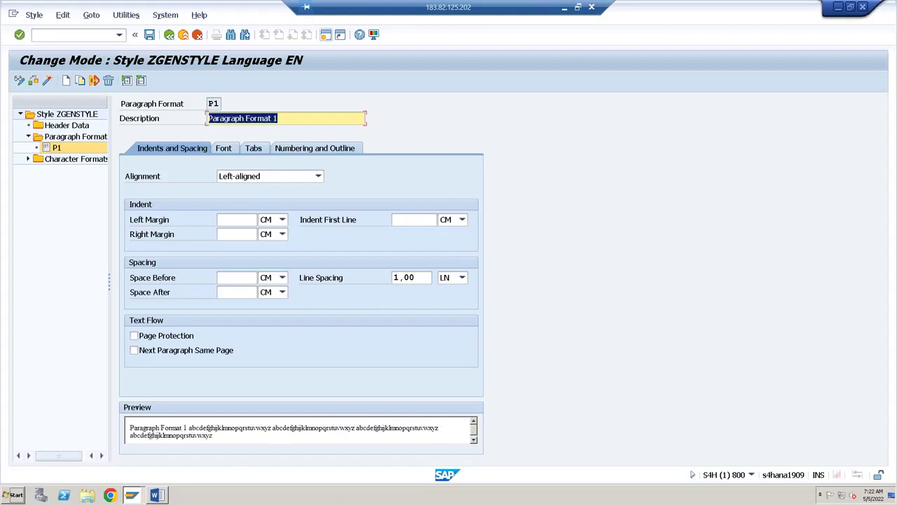
# Step: Set the alignment of paragraph format P1 to Centered
pyautogui.click(294, 181)
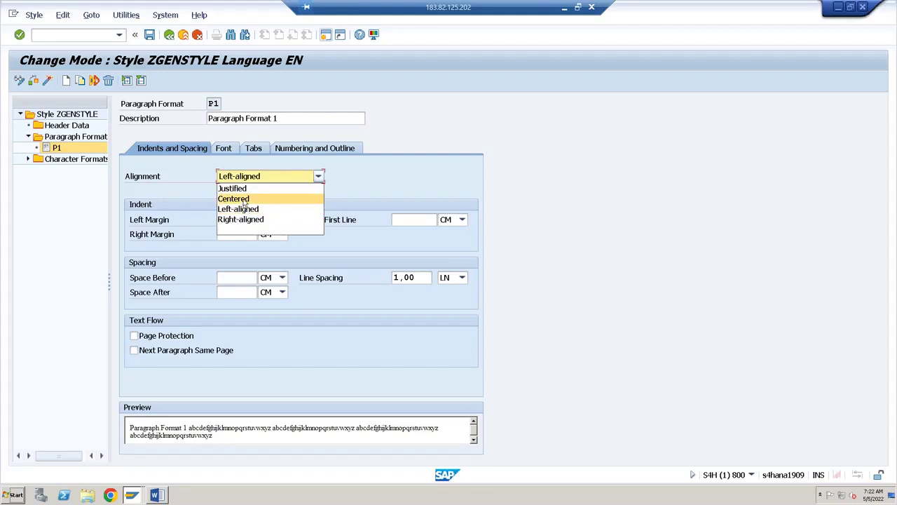
pyautogui.click(245, 200)
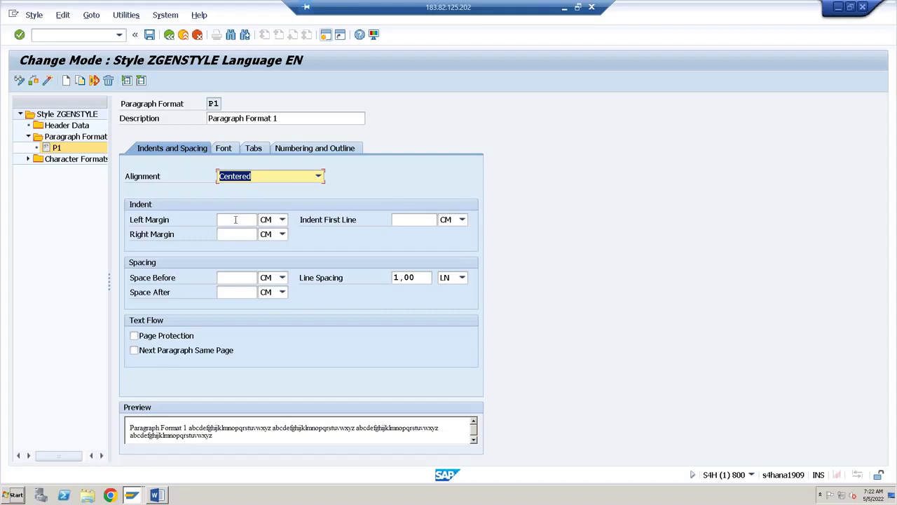
pyautogui.click(236, 221)
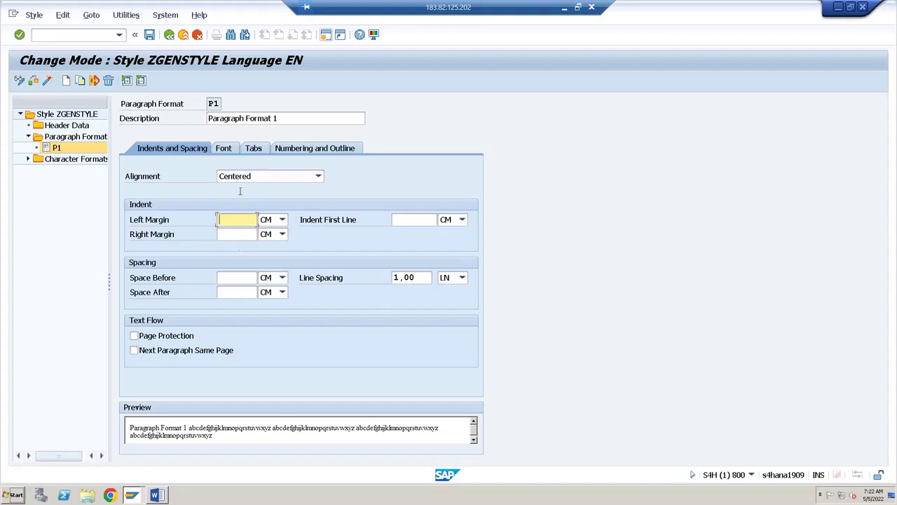
# Step: Set the font family of paragraph format P1 to HELVE and its font size to 30 pt
pyautogui.click(225, 149)
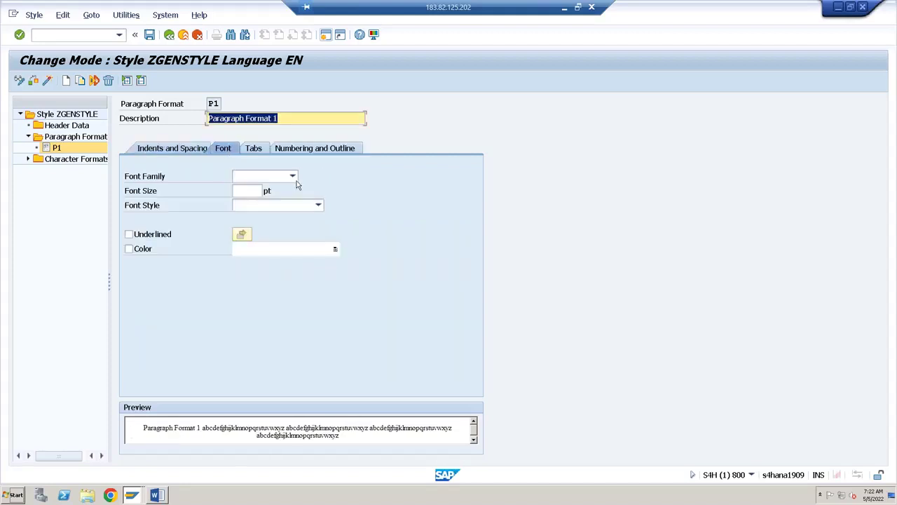
pyautogui.click(293, 177)
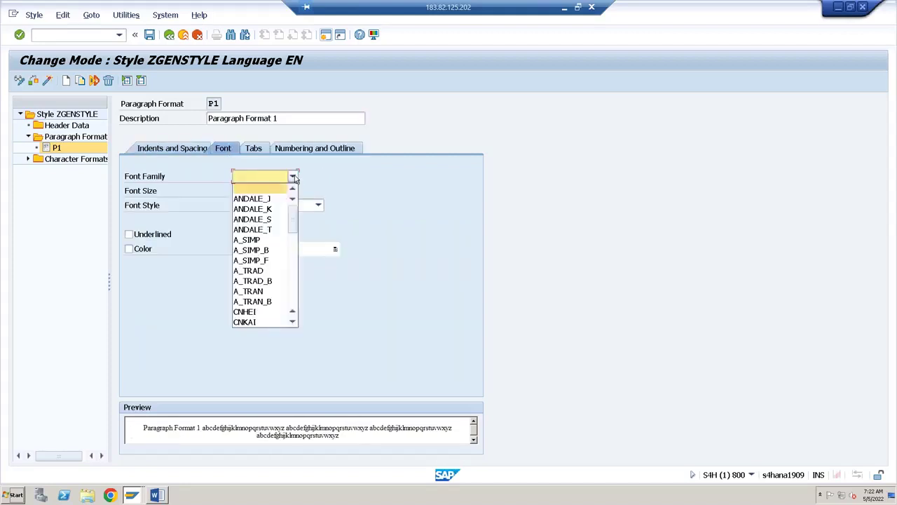
pyautogui.press('h')
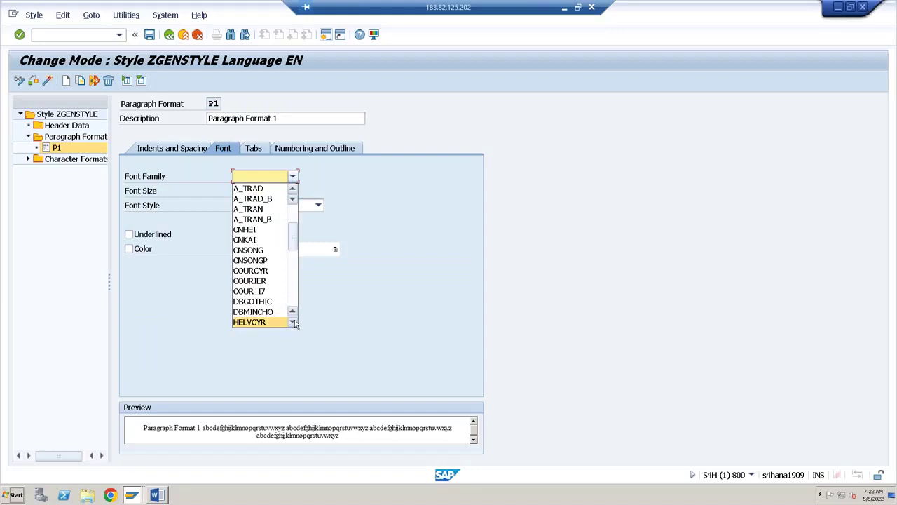
pyautogui.click(293, 322)
pyautogui.click(293, 322)
pyautogui.click(293, 322)
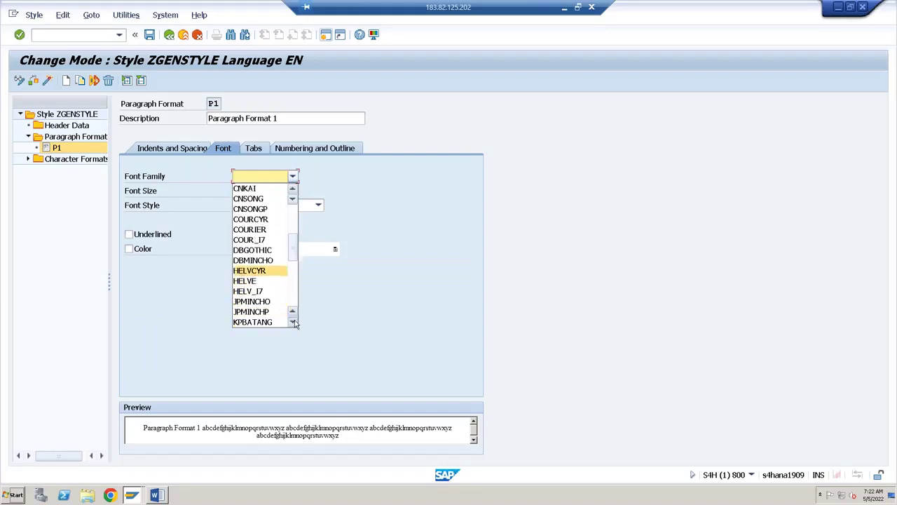
pyautogui.click(249, 279)
pyautogui.click(247, 190)
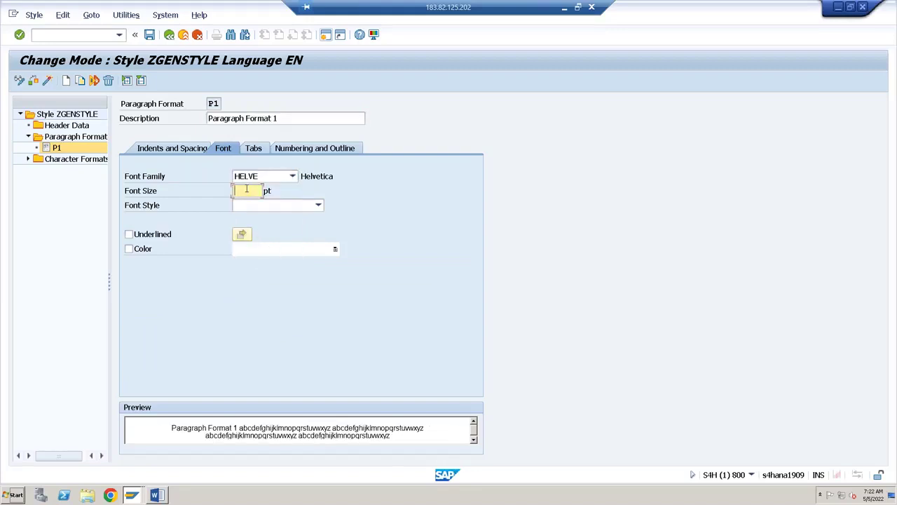
pyautogui.write('30')
pyautogui.press('Return')
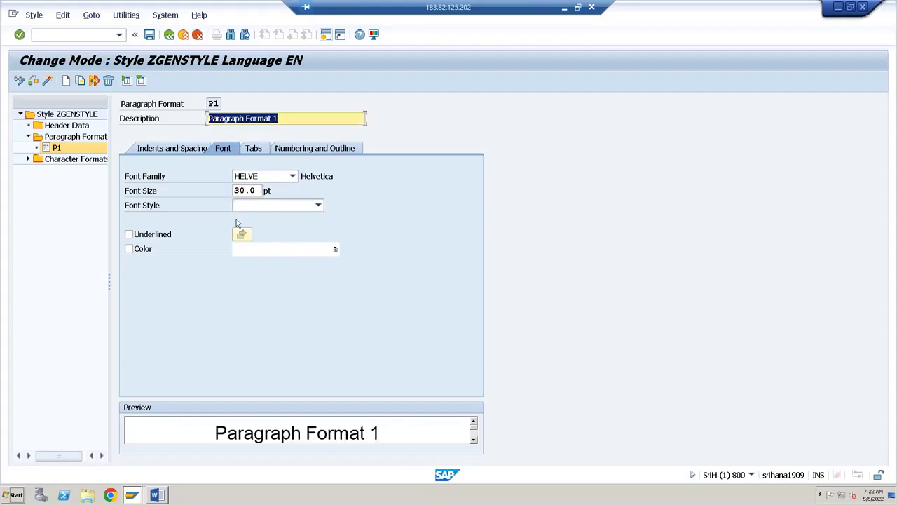
# Step: Make the font style of paragraph format P1 Bold and give its text a dark red color
pyautogui.click(319, 205)
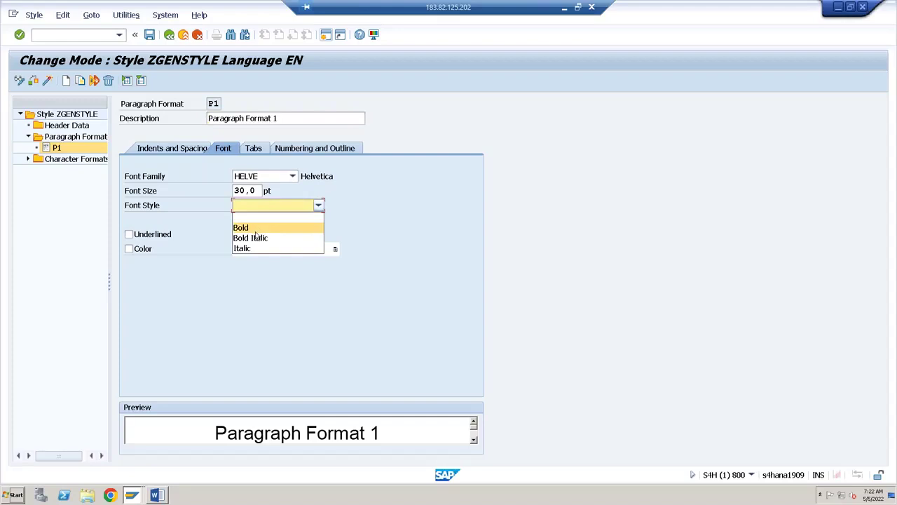
pyautogui.click(251, 229)
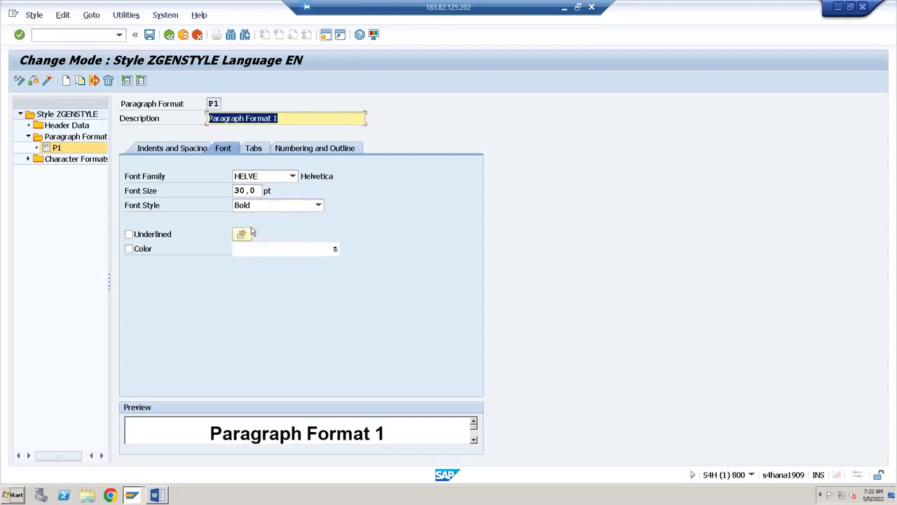
pyautogui.click(143, 249)
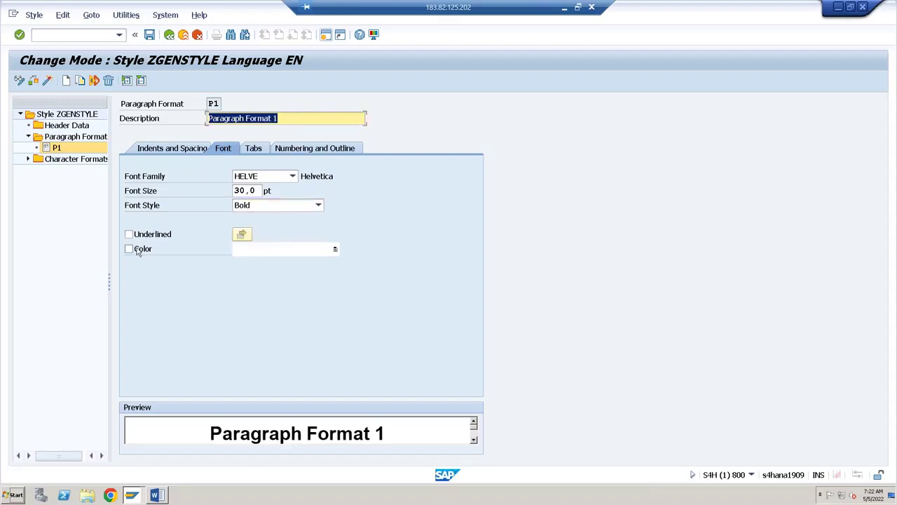
pyautogui.click(283, 252)
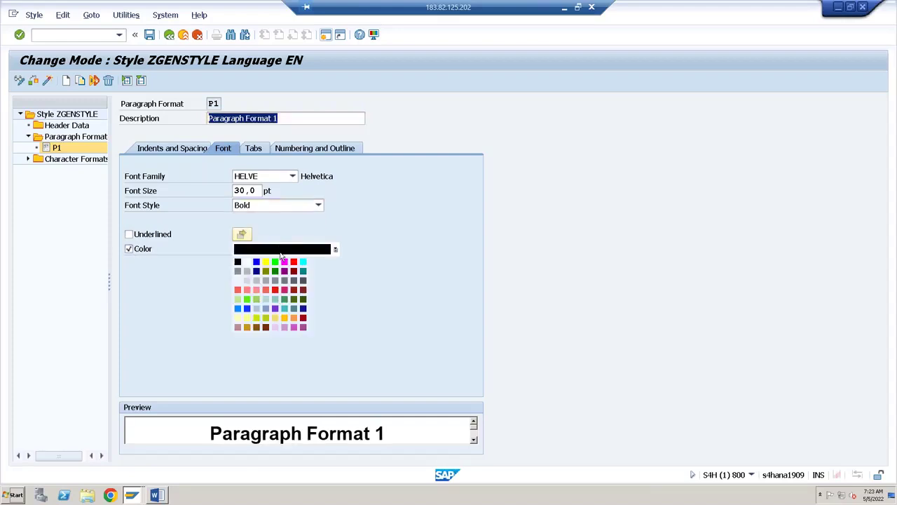
pyautogui.click(293, 290)
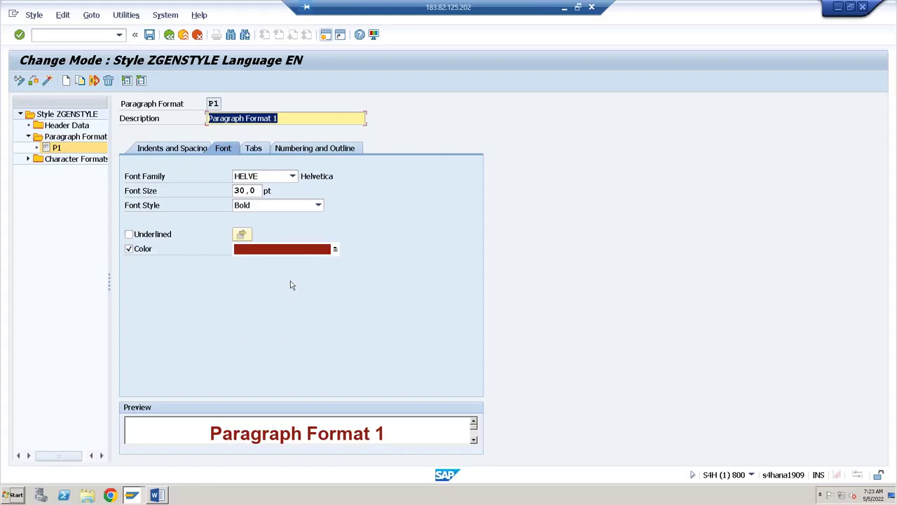
# Step: In the outline settings of paragraph format P1, assign P1 as top outline paragraph and choose the 1, 2, 3, ... numbering type
pyautogui.click(256, 155)
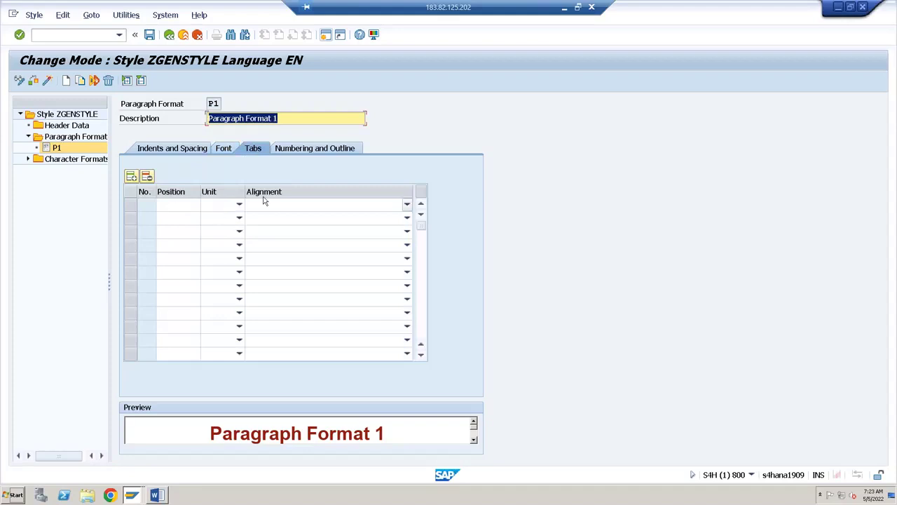
pyautogui.click(303, 149)
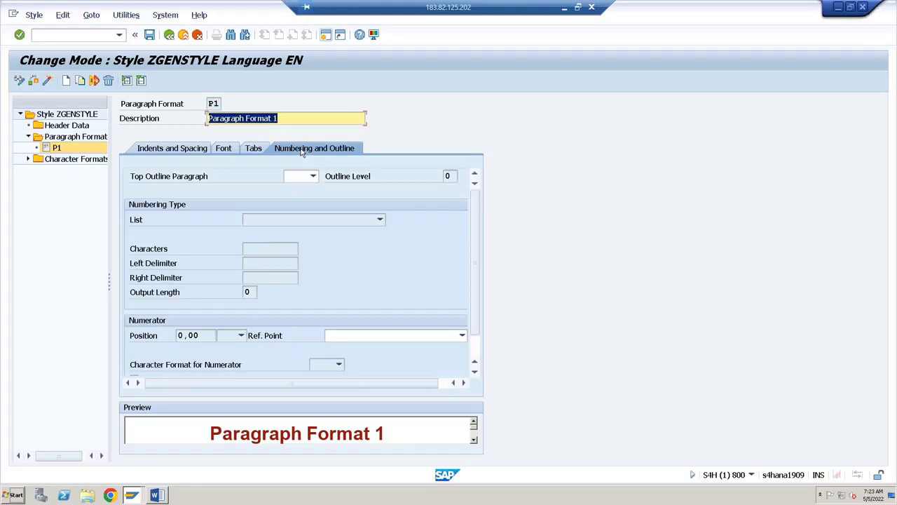
pyautogui.click(563, 7)
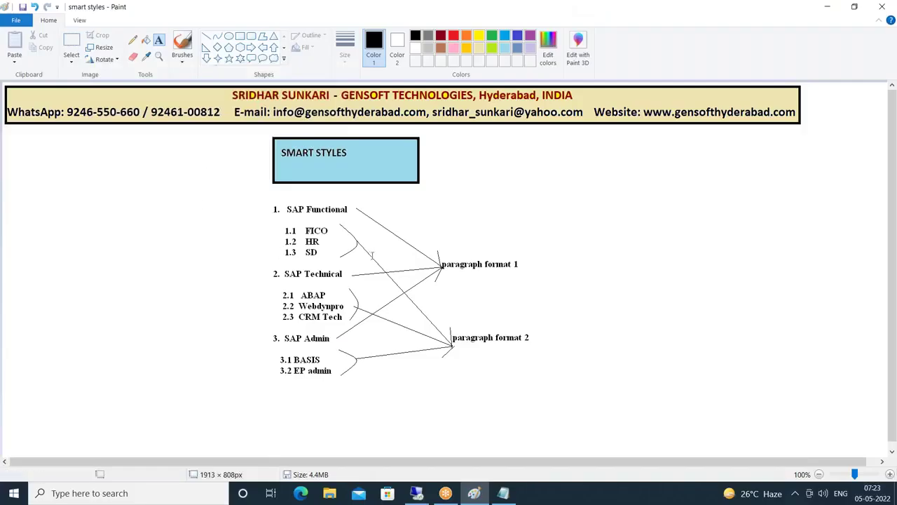
pyautogui.click(417, 493)
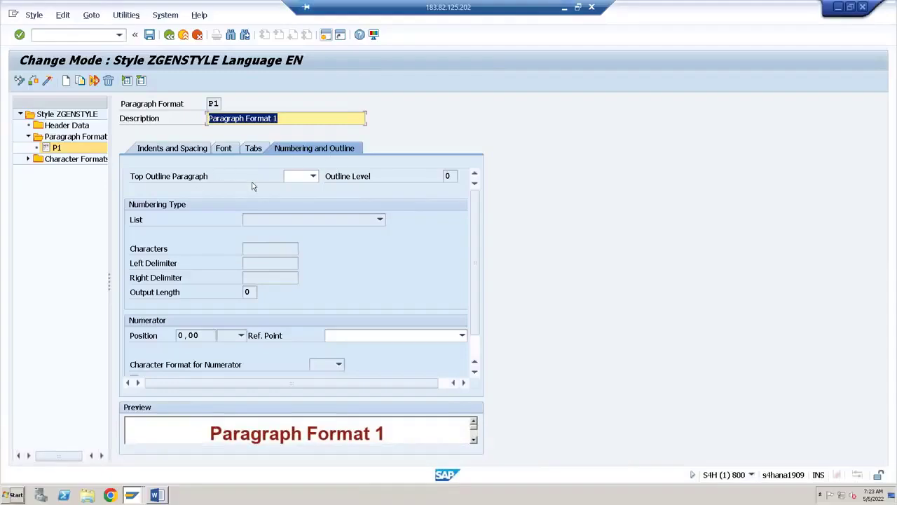
pyautogui.click(313, 177)
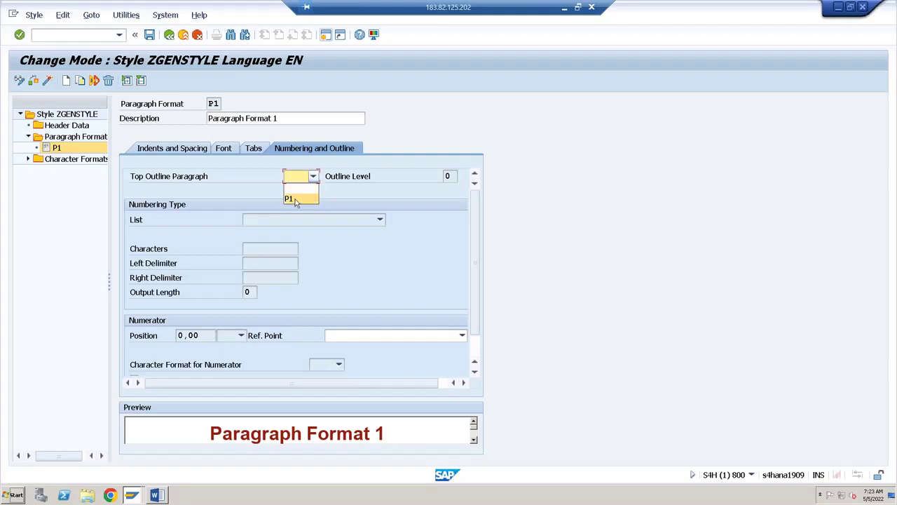
pyautogui.click(295, 202)
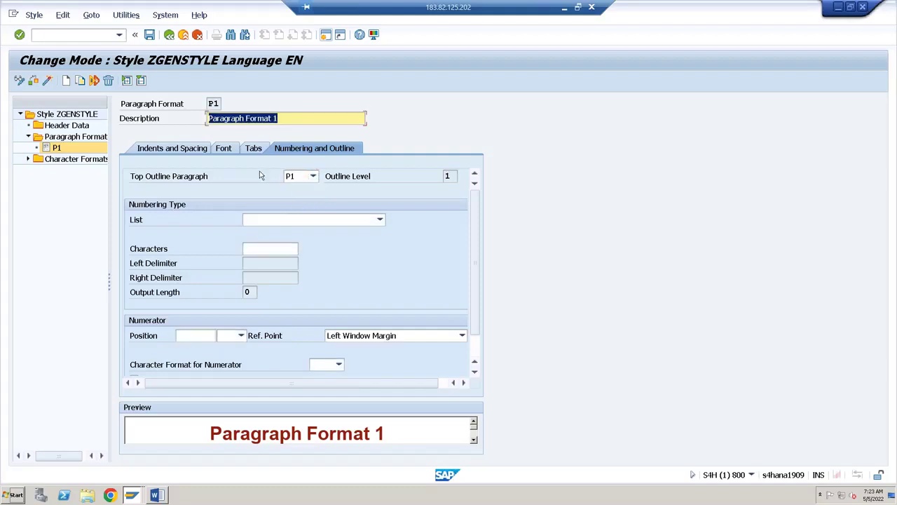
pyautogui.click(313, 177)
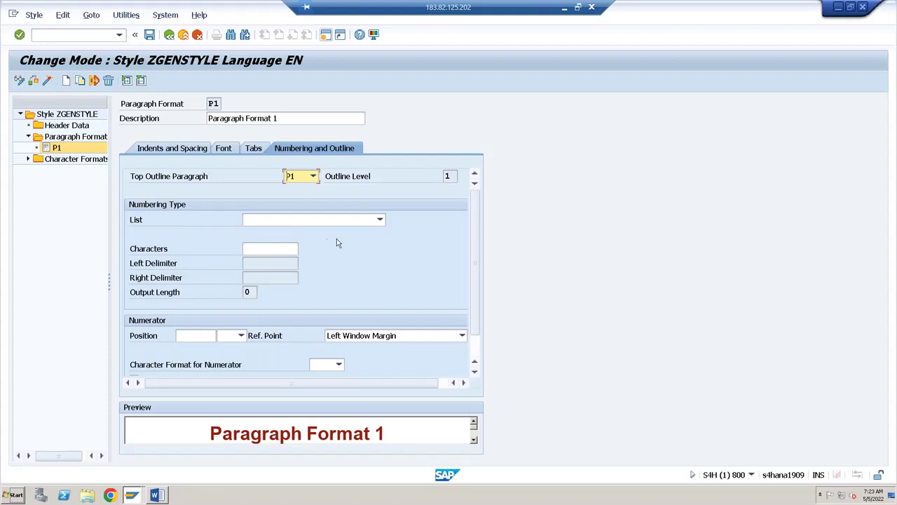
pyautogui.click(377, 219)
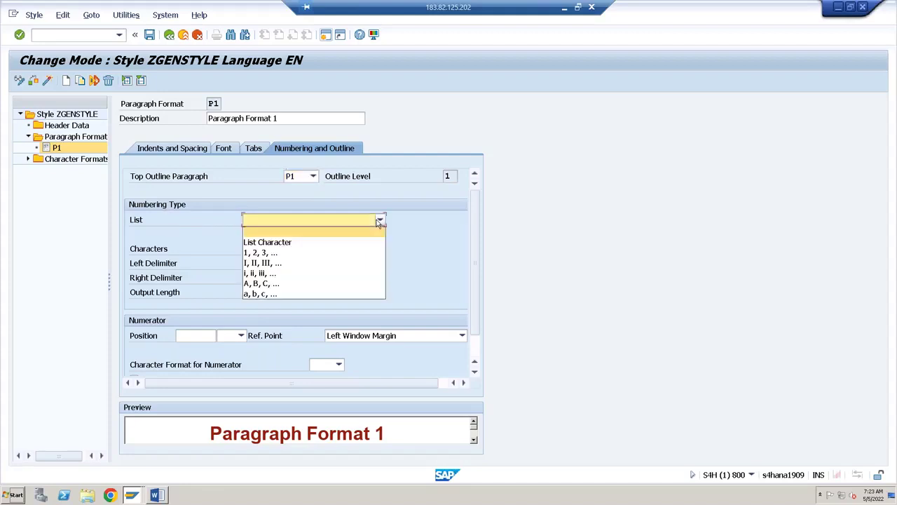
pyautogui.click(272, 254)
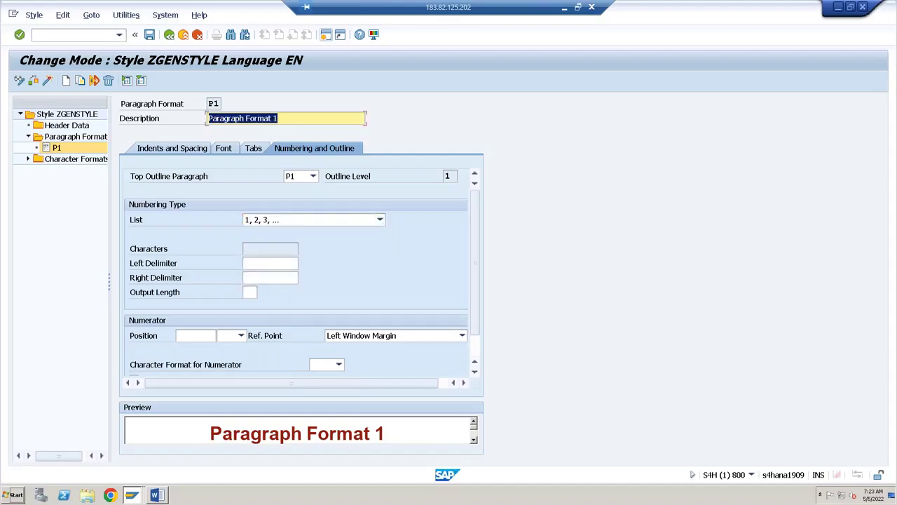
# Step: Review the alignment, font and outline settings of paragraph format P1 and save style ZGENSTYLE as a local object
pyautogui.click(220, 150)
pyautogui.click(190, 151)
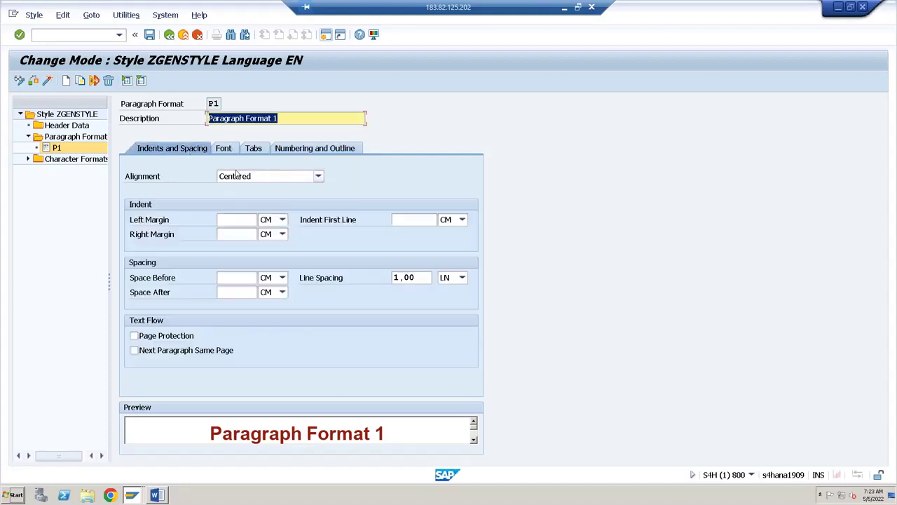
pyautogui.click(226, 149)
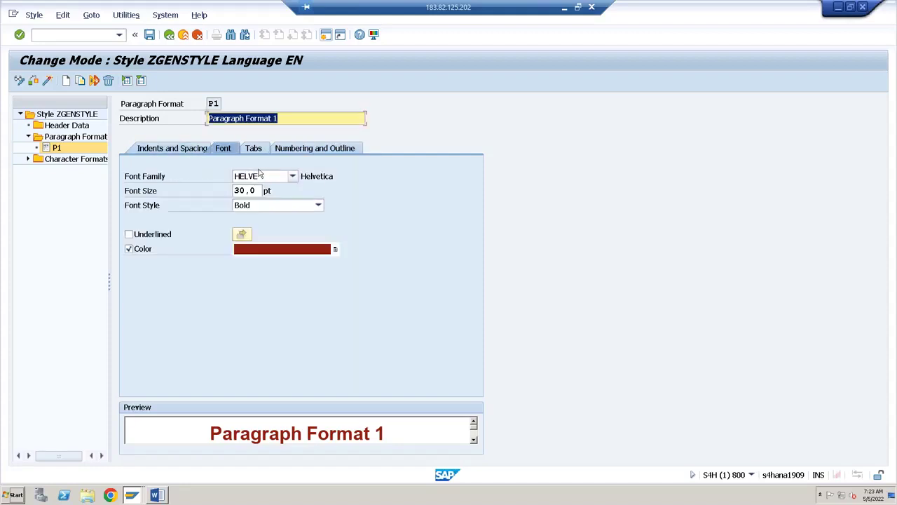
pyautogui.click(287, 150)
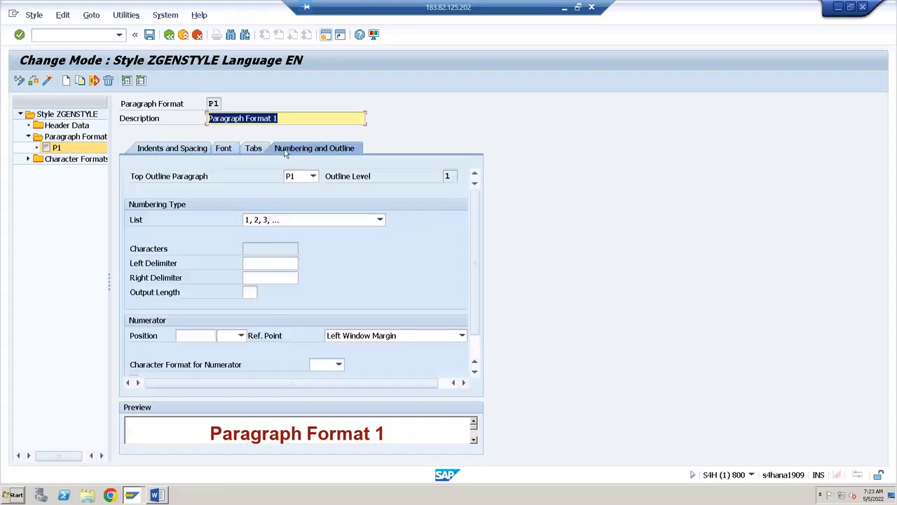
pyautogui.click(149, 35)
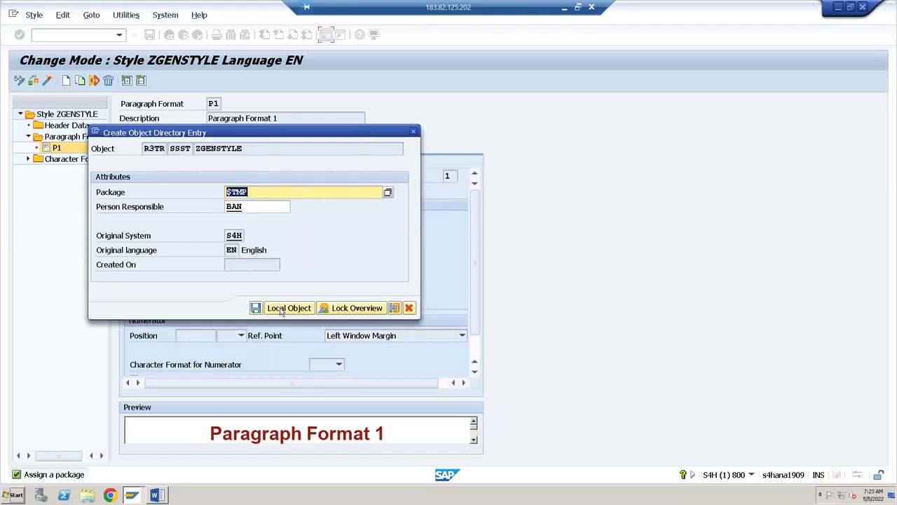
pyautogui.click(283, 309)
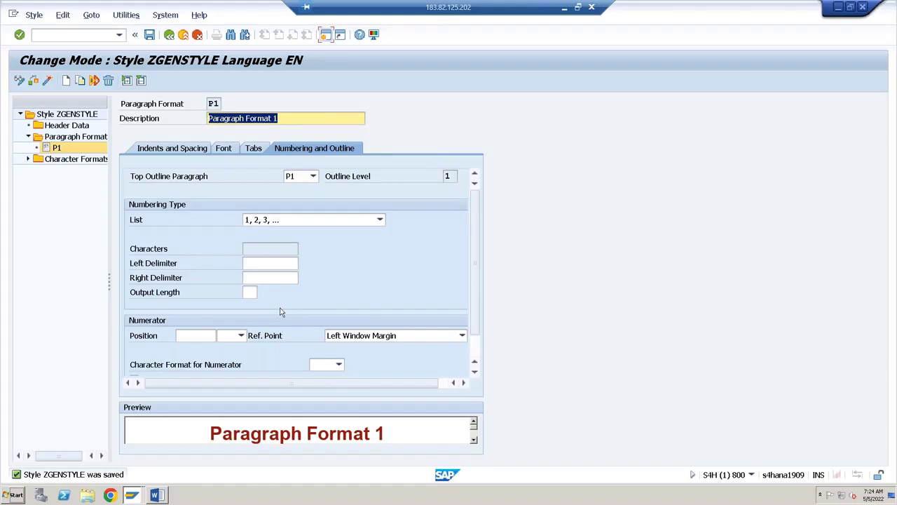
# Step: Create a new paragraph format P2 in the style and describe it as Paragraph Format 2
pyautogui.click(60, 137)
pyautogui.rightClick(59, 138)
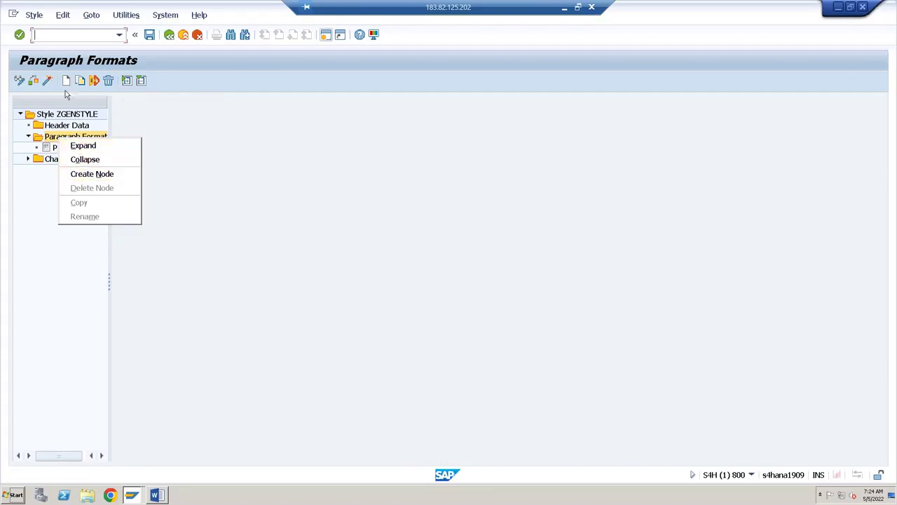
pyautogui.click(94, 173)
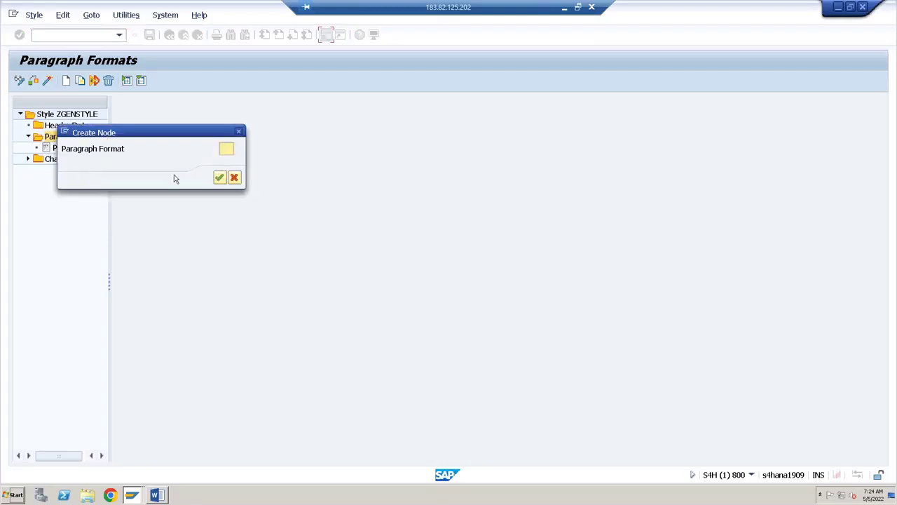
pyautogui.write('P2')
pyautogui.press('Return')
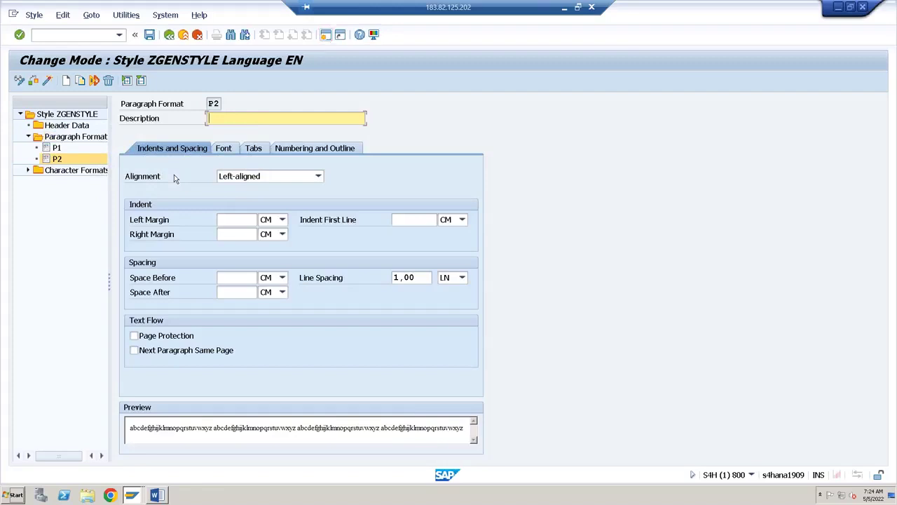
pyautogui.write('P')
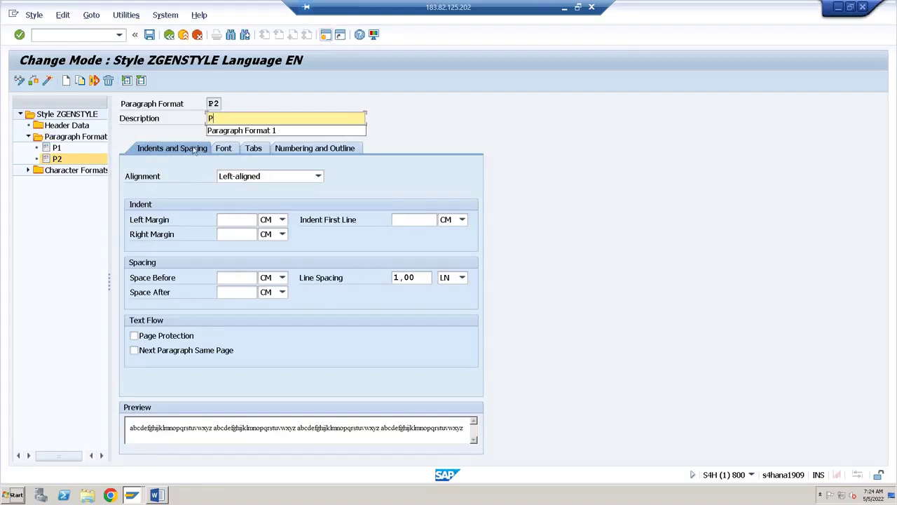
pyautogui.write('aragraph Format 2')
pyautogui.press('Return')
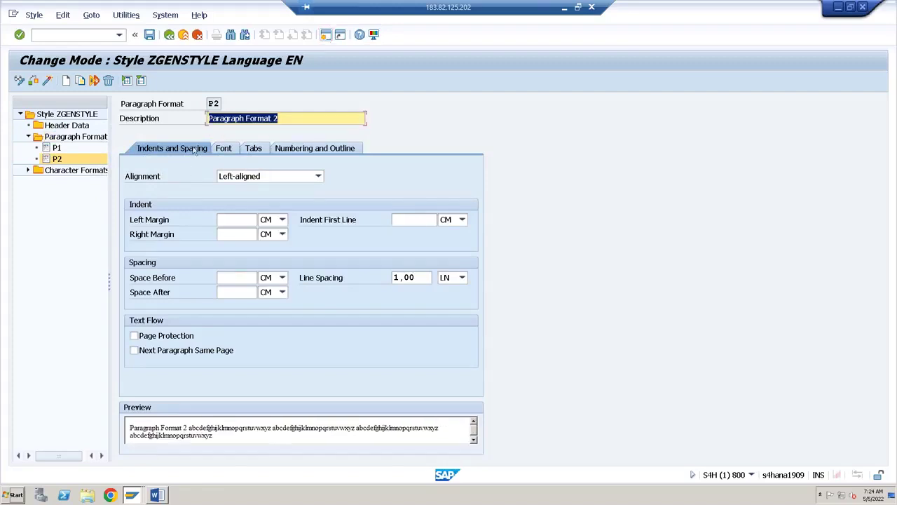
# Step: Select Left-aligned as the alignment of paragraph format P2
pyautogui.click(52, 159)
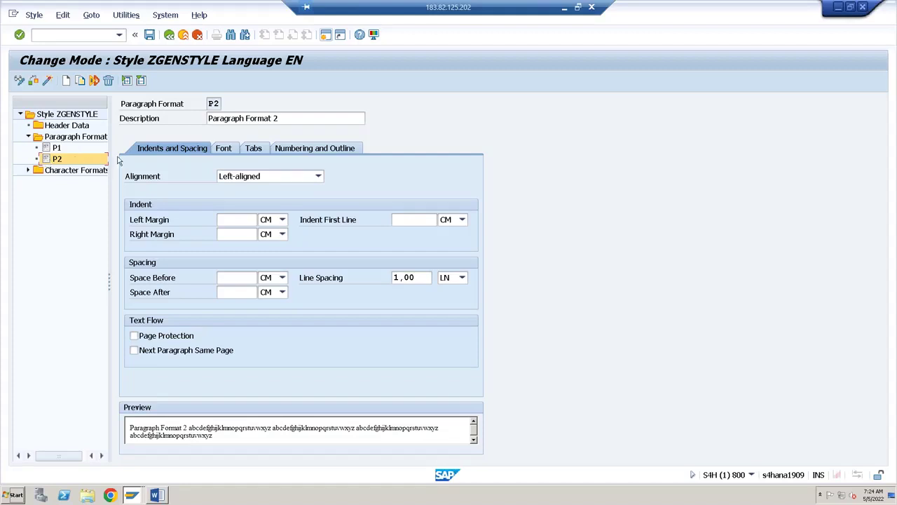
pyautogui.click(255, 177)
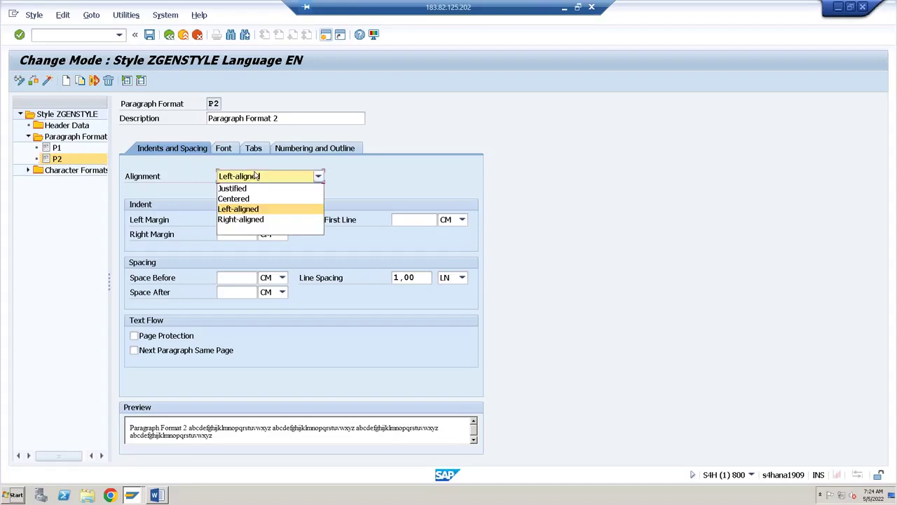
pyautogui.click(234, 209)
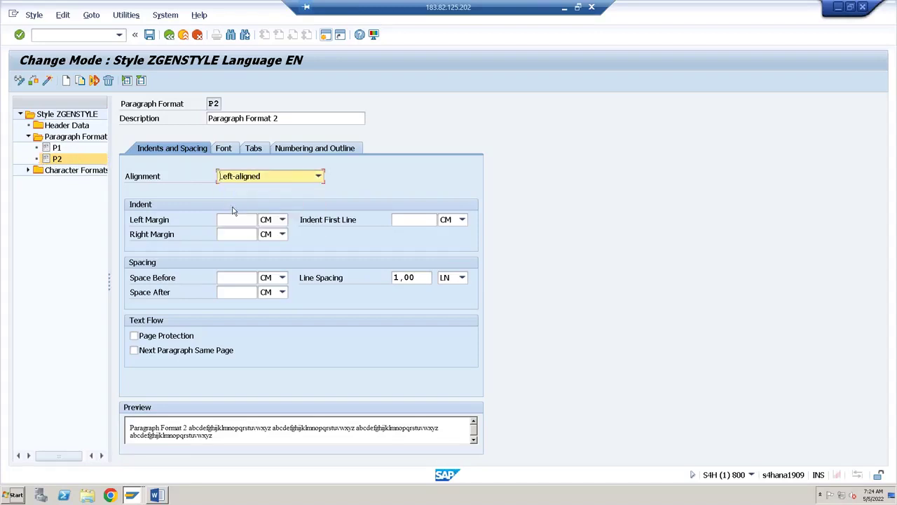
# Step: Set the font family of paragraph format P2 to COURIER and its font size to 15 pt
pyautogui.click(224, 149)
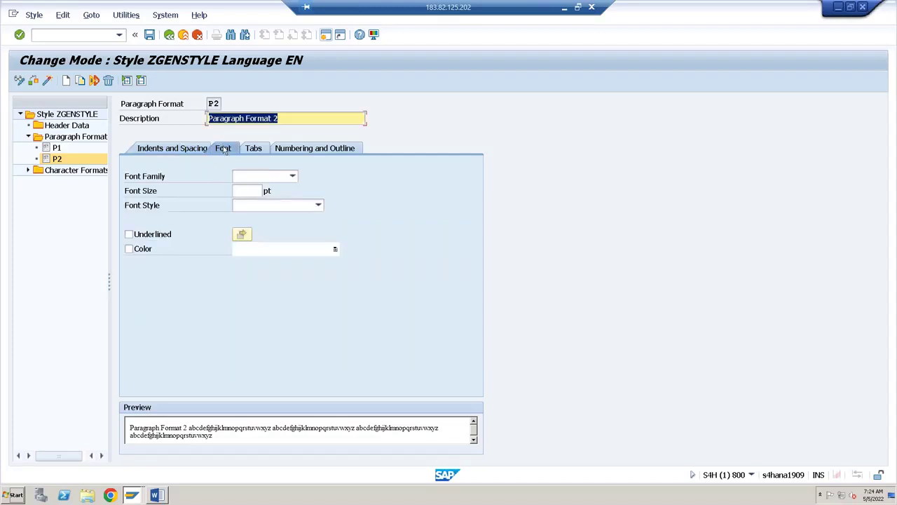
pyautogui.click(293, 176)
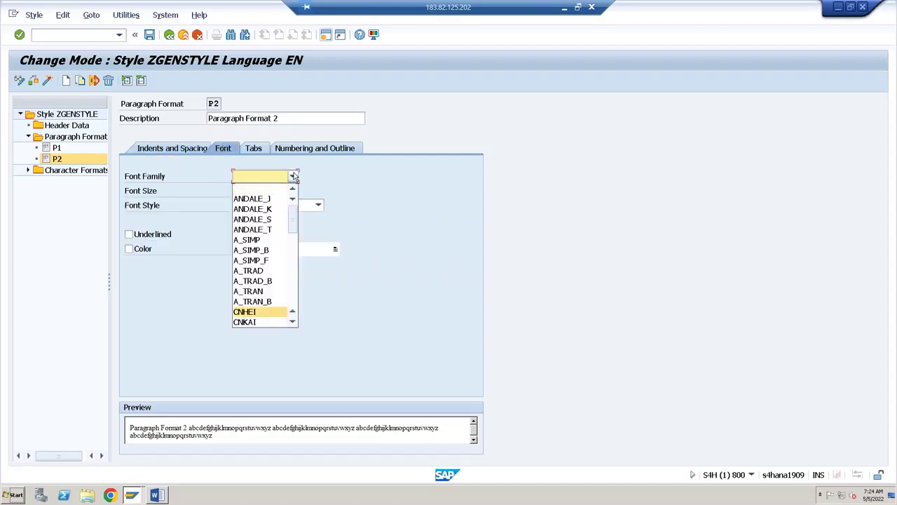
pyautogui.scroll(-6, 293, 323)
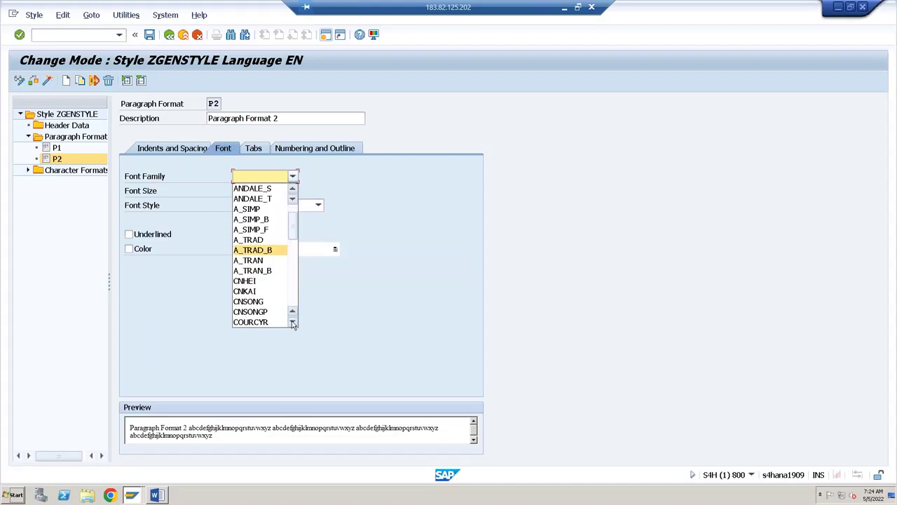
pyautogui.click(264, 292)
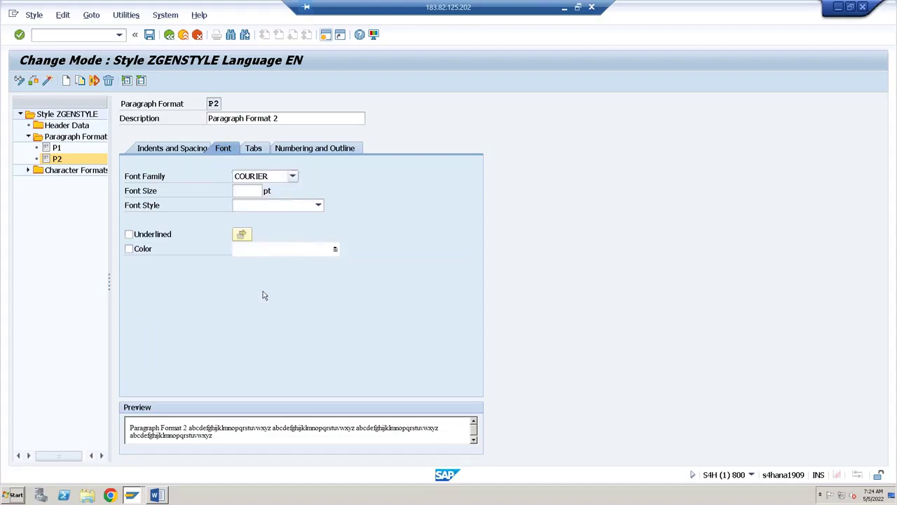
pyautogui.click(243, 192)
pyautogui.write('15')
pyautogui.press('Return')
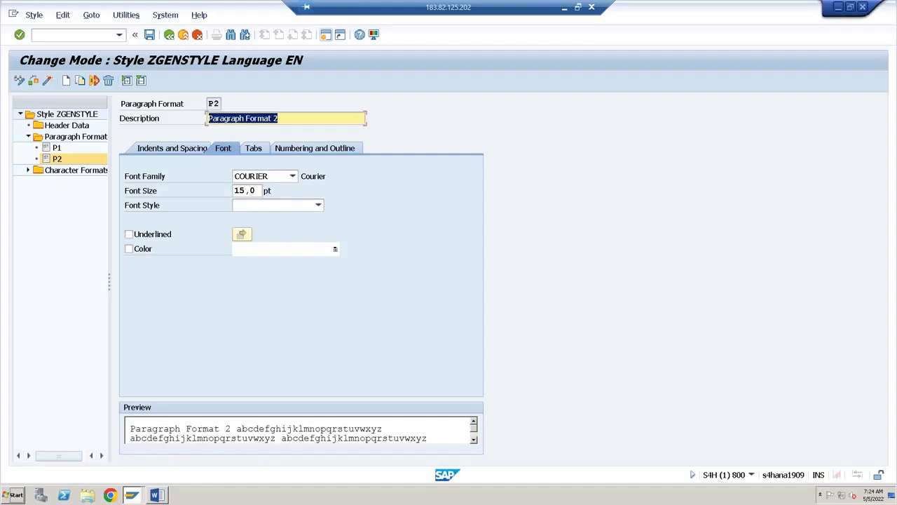
# Step: Change the font size of paragraph format P2 to 20 pt
pyautogui.click(249, 193)
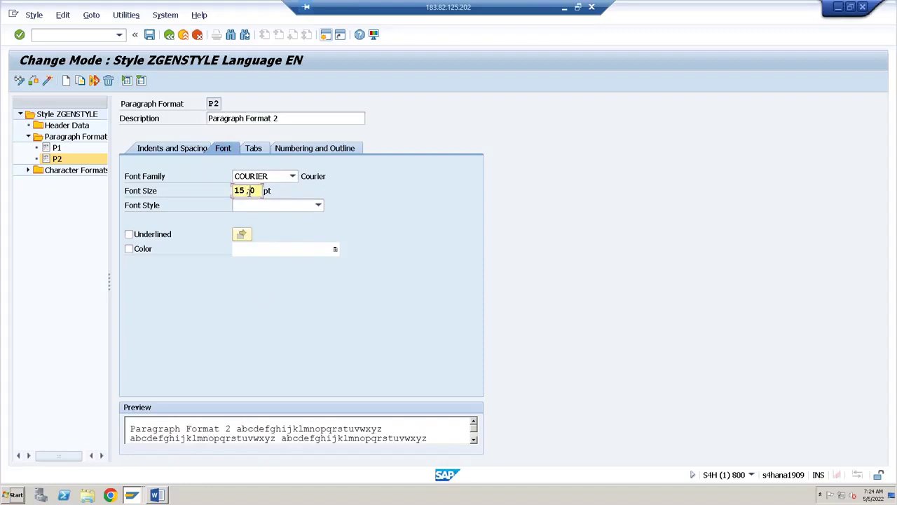
pyautogui.press('BackSpace')
pyautogui.press('BackSpace')
pyautogui.press('BackSpace')
pyautogui.press('BackSpace')
pyautogui.write('20')
pyautogui.press('Return')
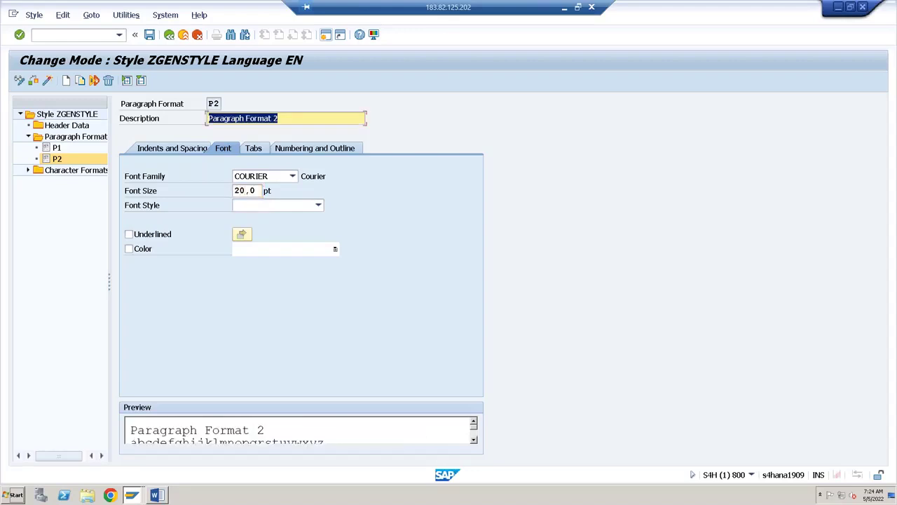
# Step: Make the font style of paragraph format P2 Bold Italic and give its text a dark blue color
pyautogui.click(253, 206)
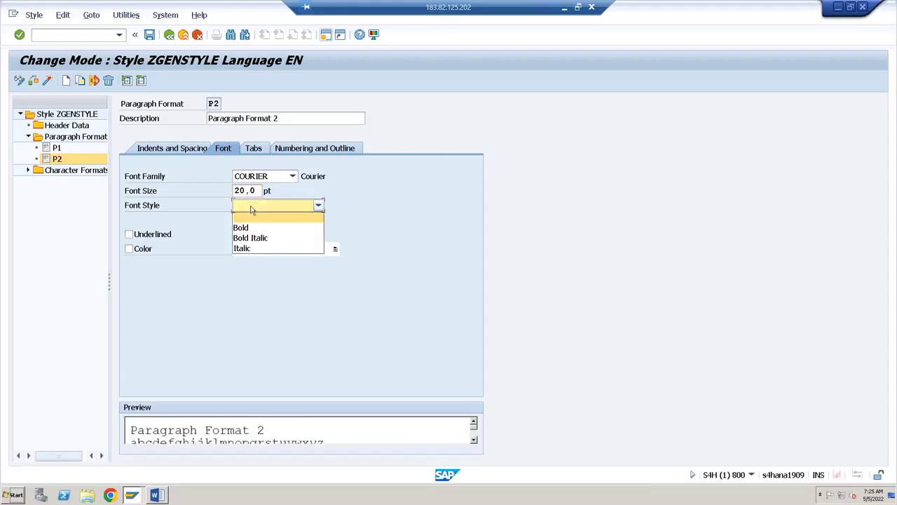
pyautogui.click(247, 238)
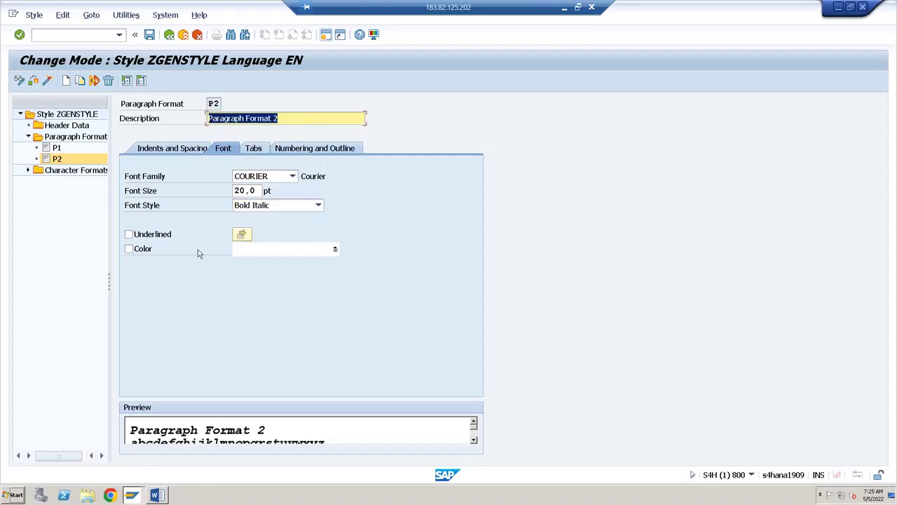
pyautogui.click(144, 253)
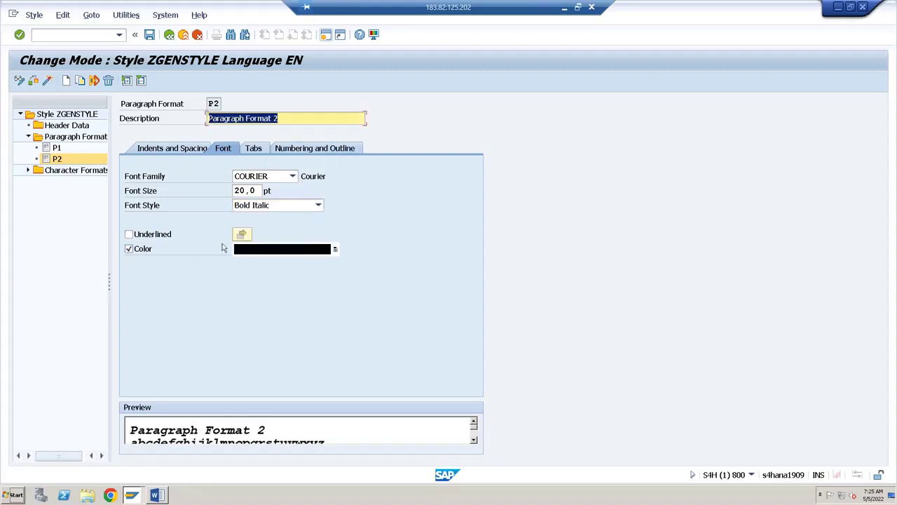
pyautogui.click(266, 254)
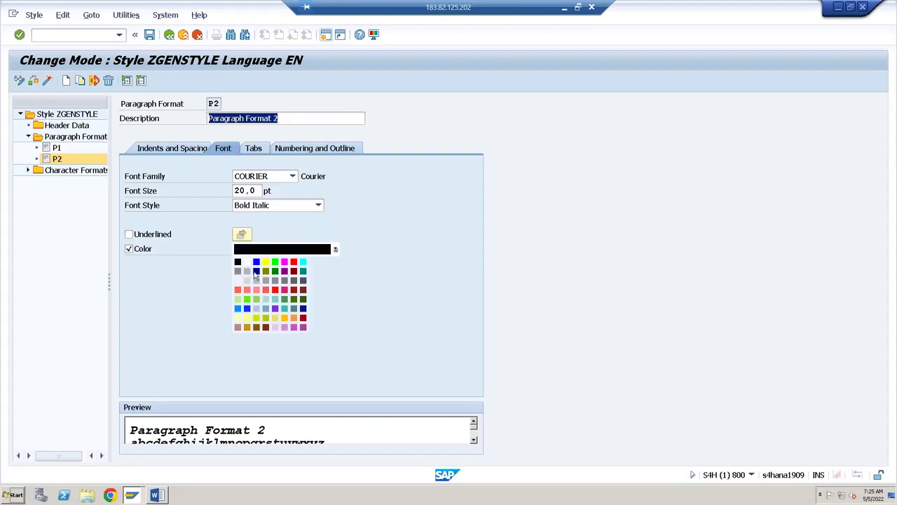
pyautogui.click(255, 271)
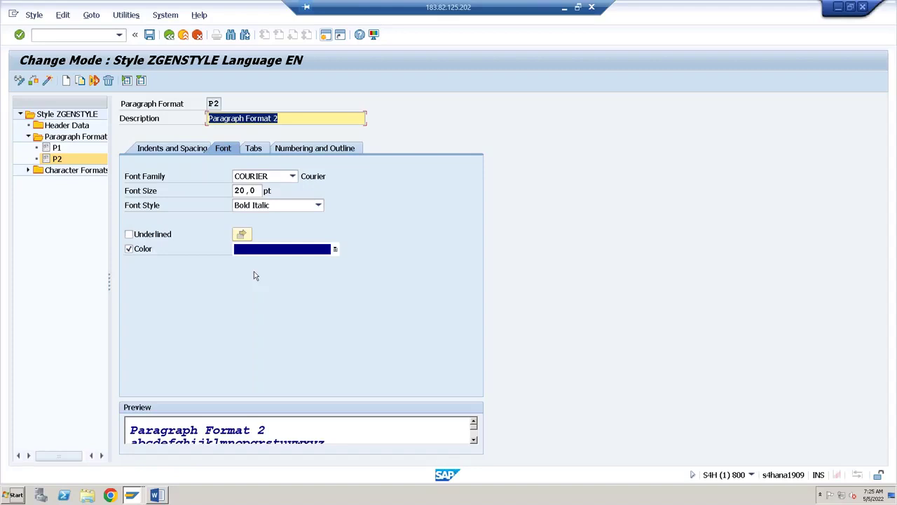
# Step: Consult the outline sketch in Paint and assign P1 as the top outline paragraph of paragraph format P2 in SAP
pyautogui.click(255, 149)
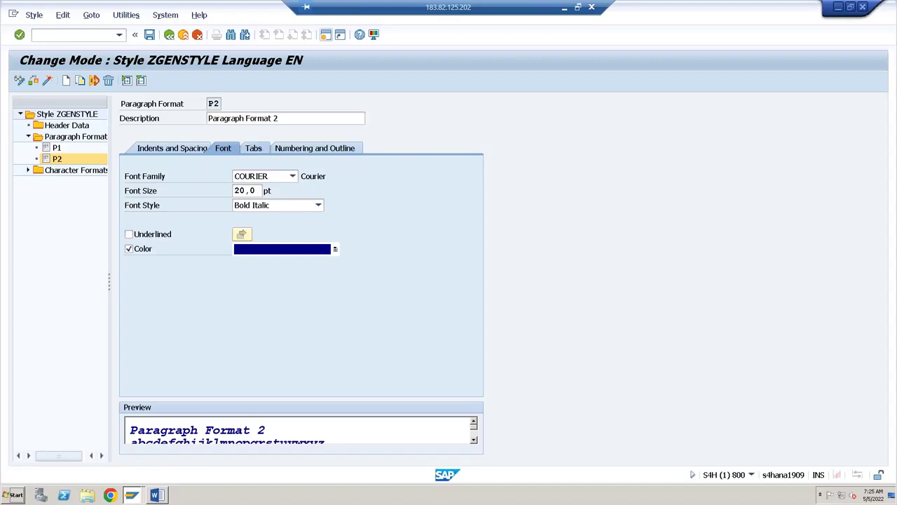
pyautogui.click(296, 149)
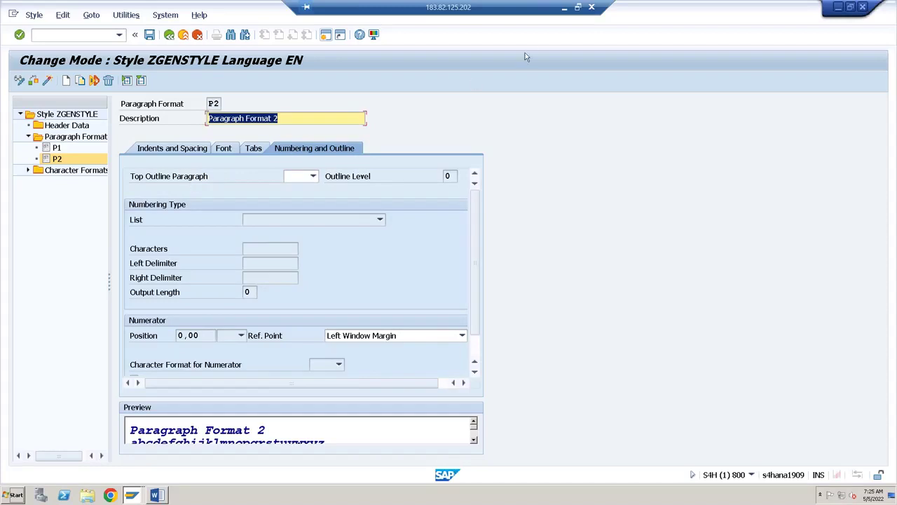
pyautogui.click(565, 9)
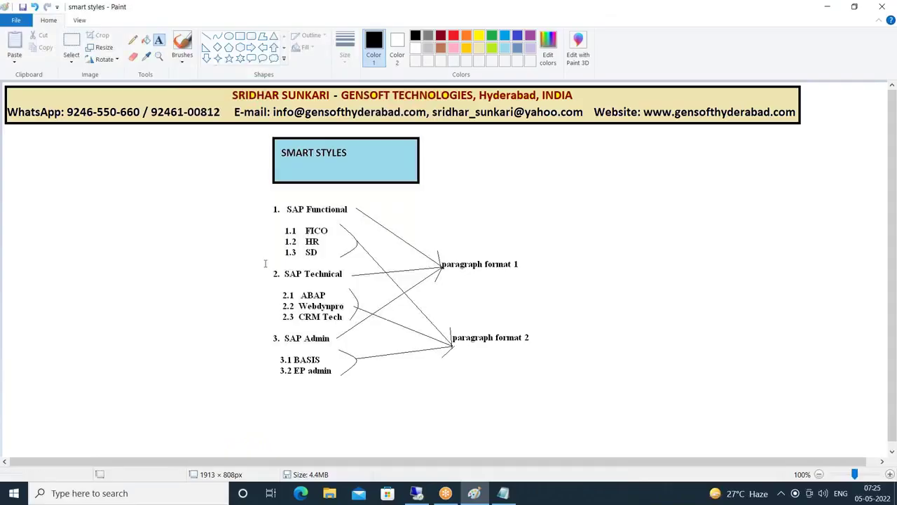
pyautogui.click(416, 493)
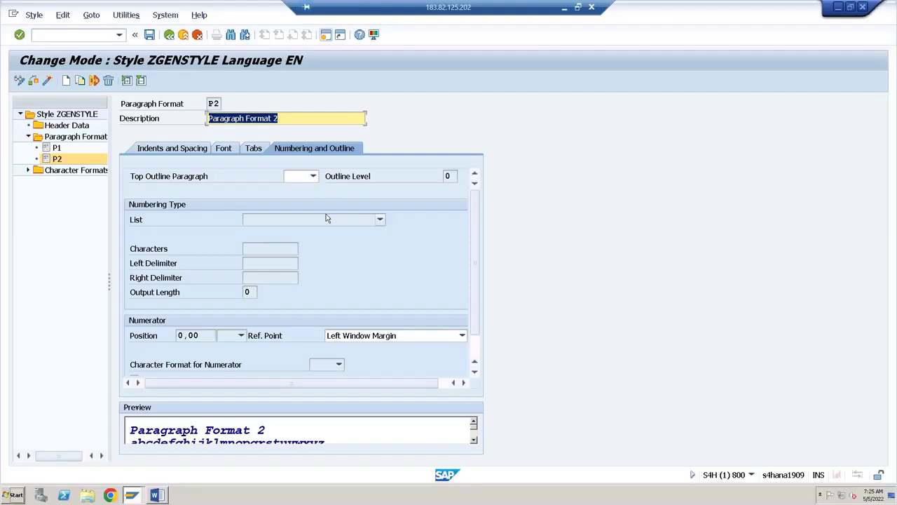
pyautogui.click(313, 176)
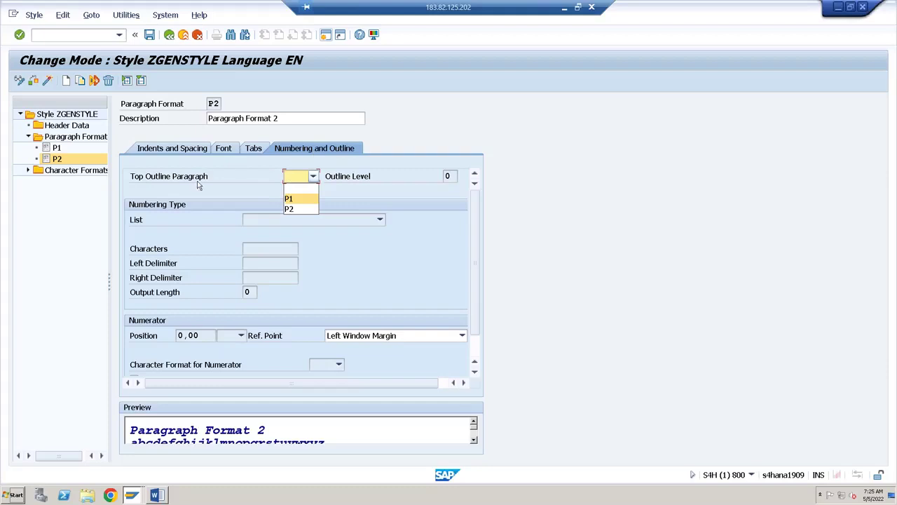
pyautogui.click(288, 197)
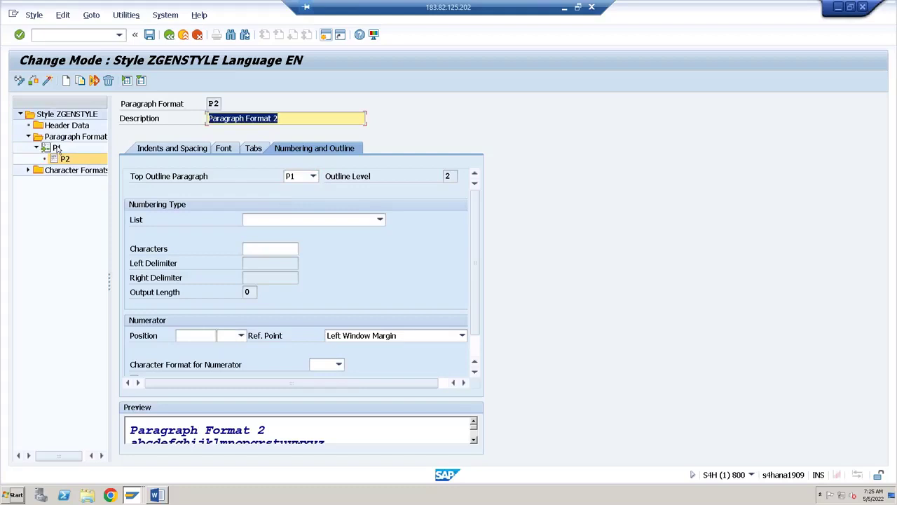
# Step: Choose the 1, 2, 3, ... numbering type for paragraph format P2 and compare it with the outline sketch in Paint
pyautogui.click(256, 223)
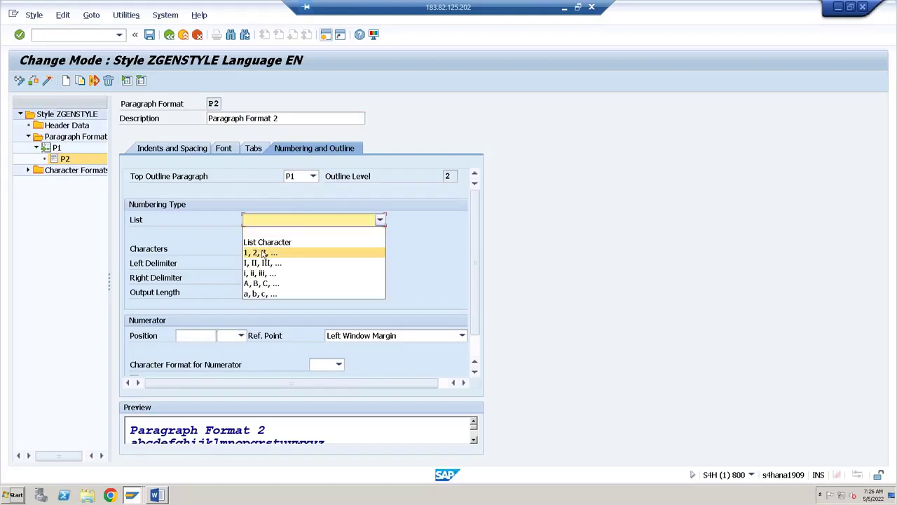
pyautogui.click(262, 253)
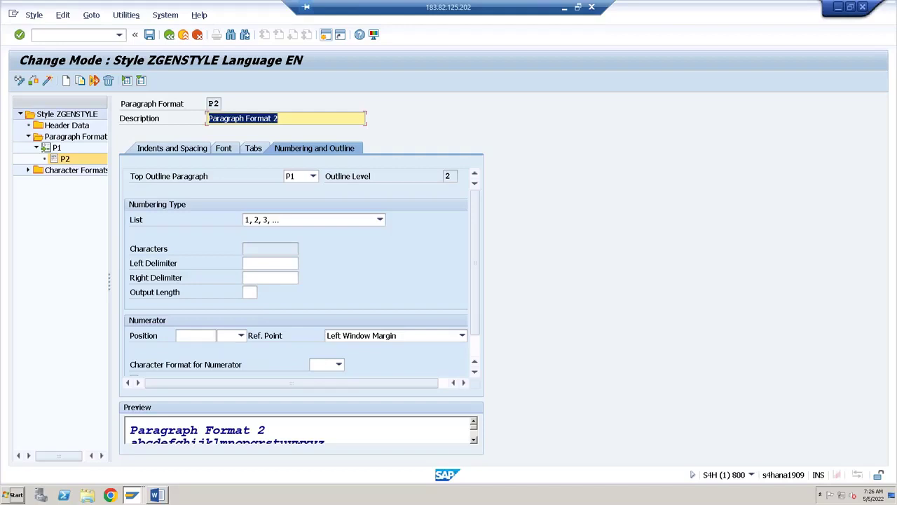
pyautogui.click(565, 7)
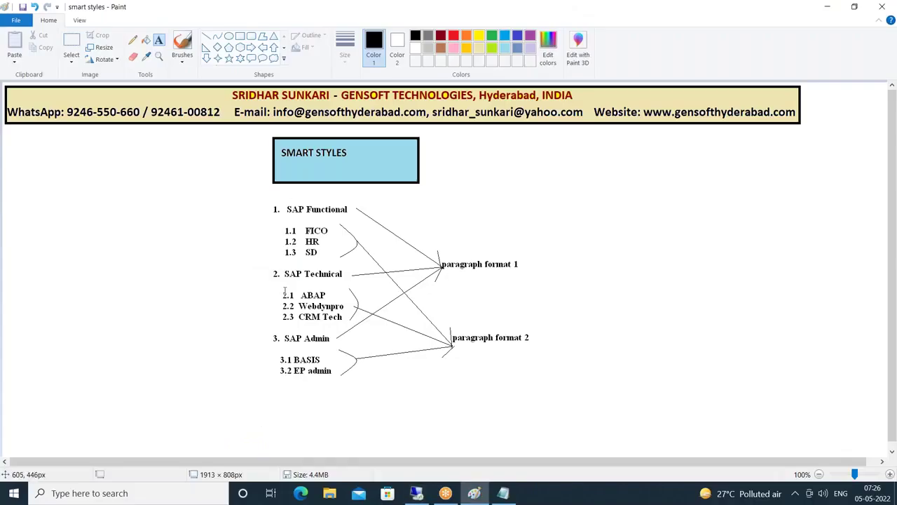
pyautogui.click(424, 495)
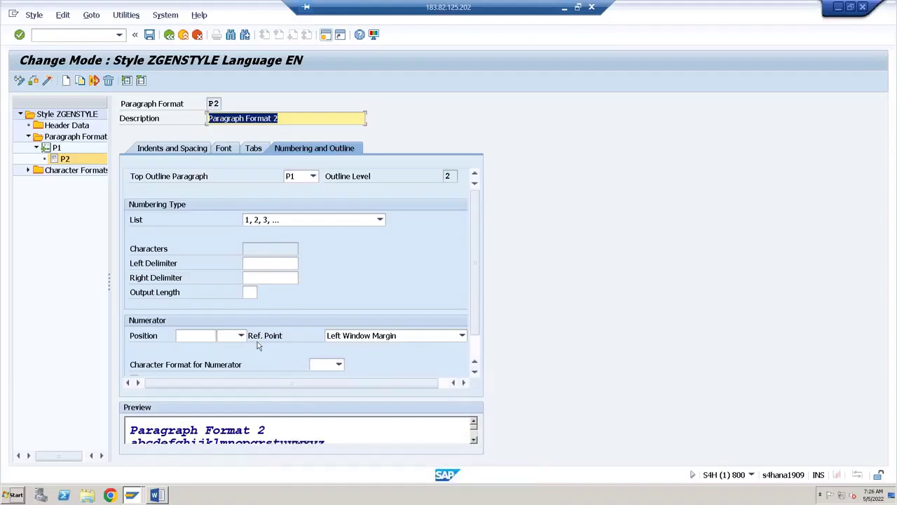
# Step: Set a period as the left delimiter of paragraph format P2, enable its number chaining and save the style
pyautogui.click(246, 263)
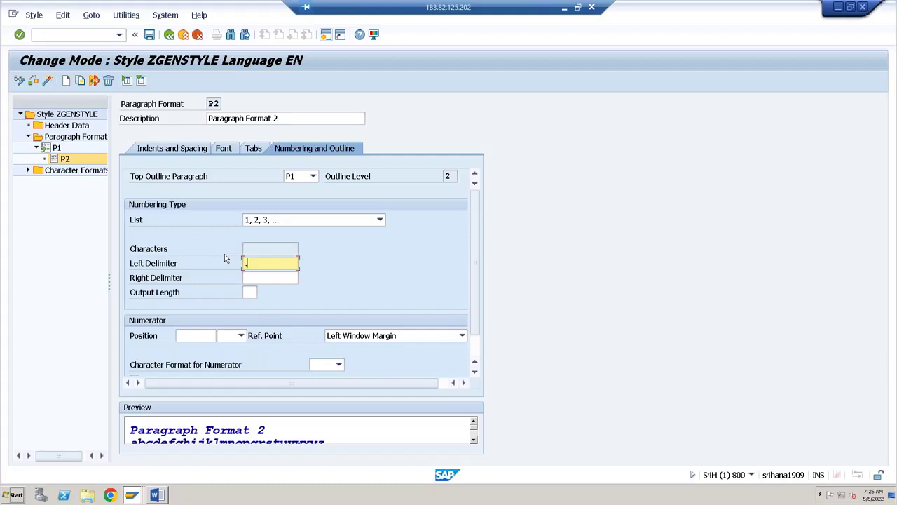
pyautogui.click(475, 376)
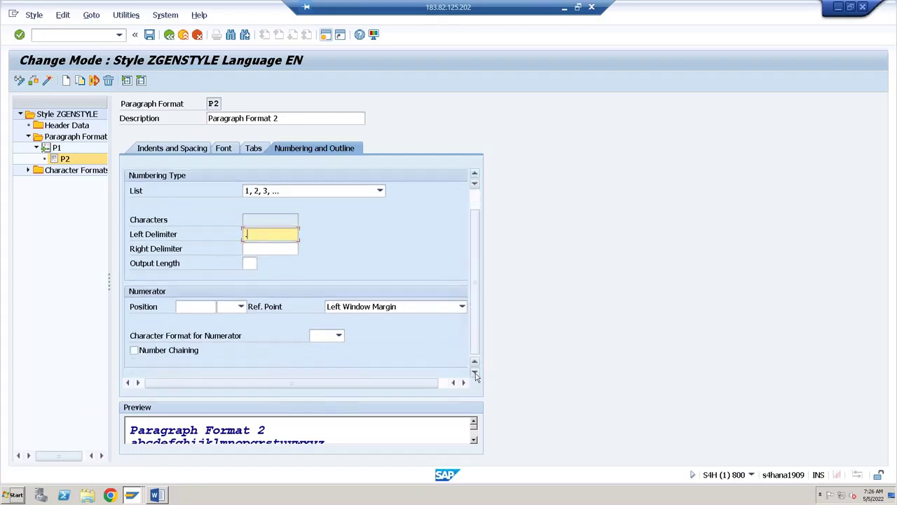
pyautogui.click(141, 354)
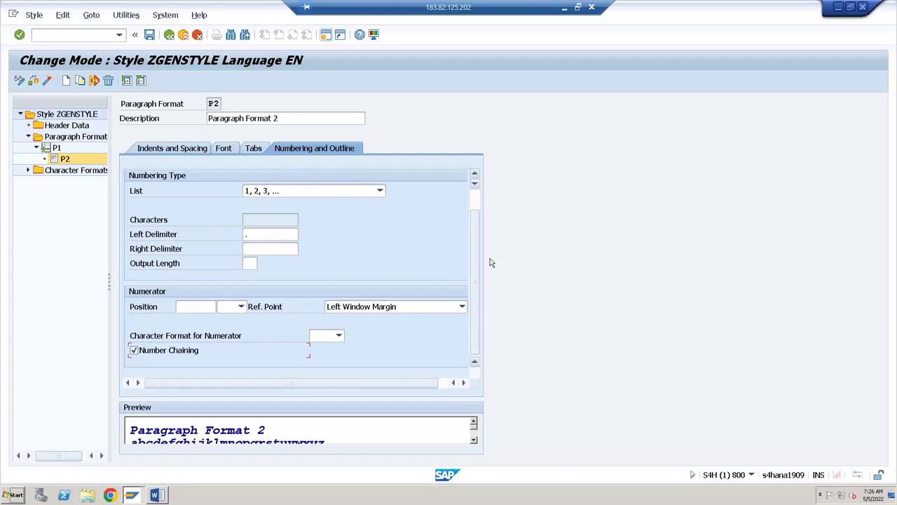
pyautogui.scroll(1, 475, 205)
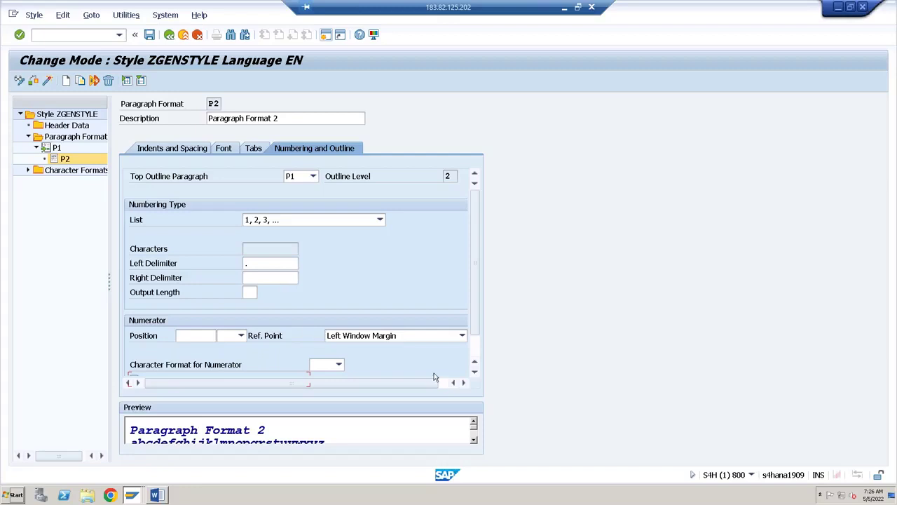
pyautogui.scroll(-1, 471, 360)
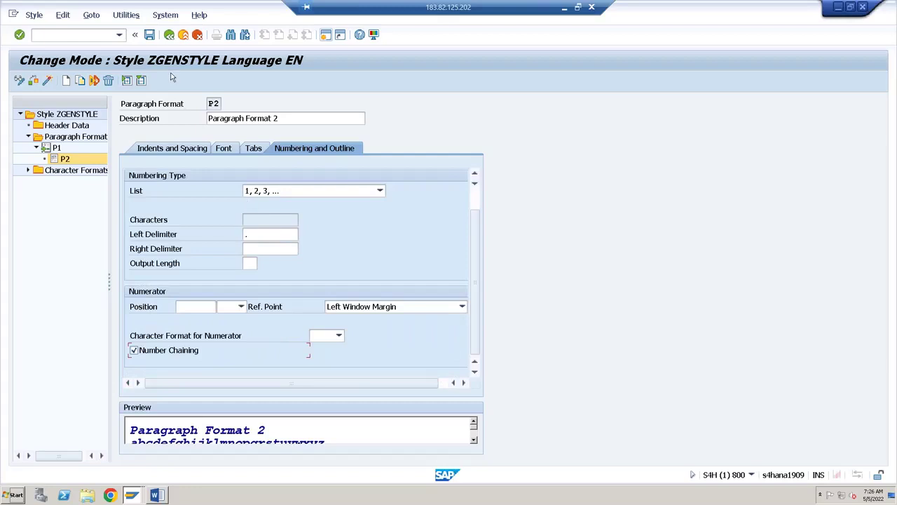
pyautogui.click(149, 35)
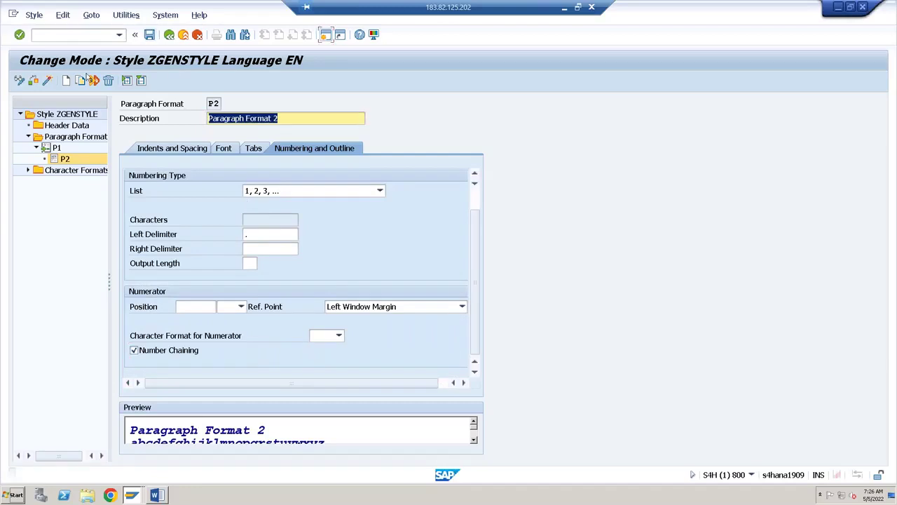
# Step: Try to activate the style and set P1 as the standard paragraph in its header data
pyautogui.click(46, 80)
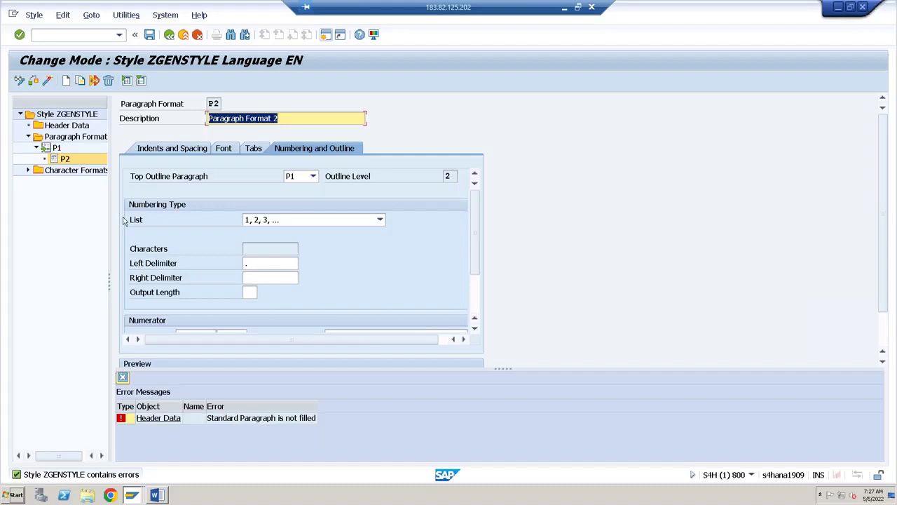
pyautogui.click(67, 126)
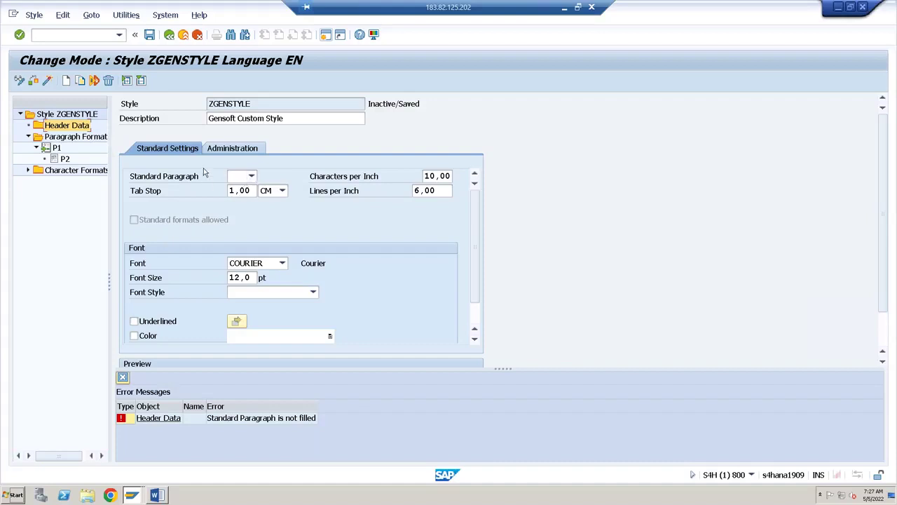
pyautogui.click(253, 176)
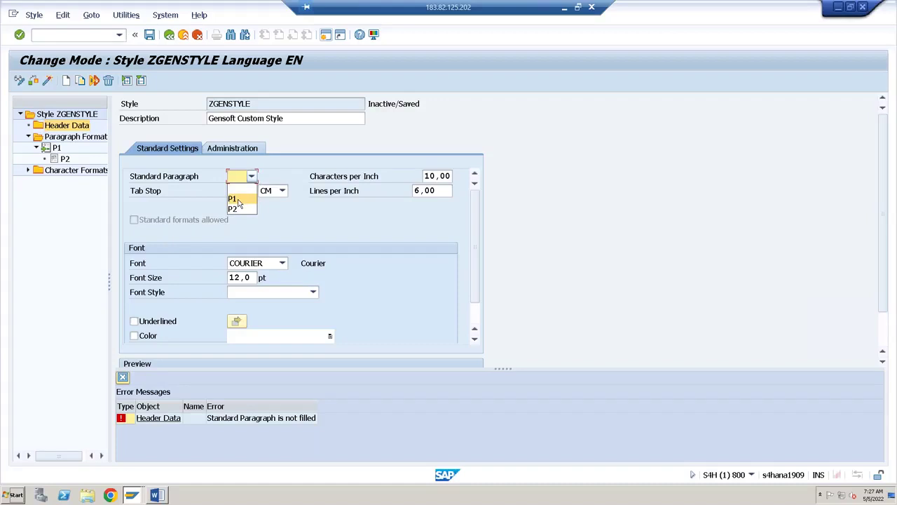
pyautogui.click(237, 200)
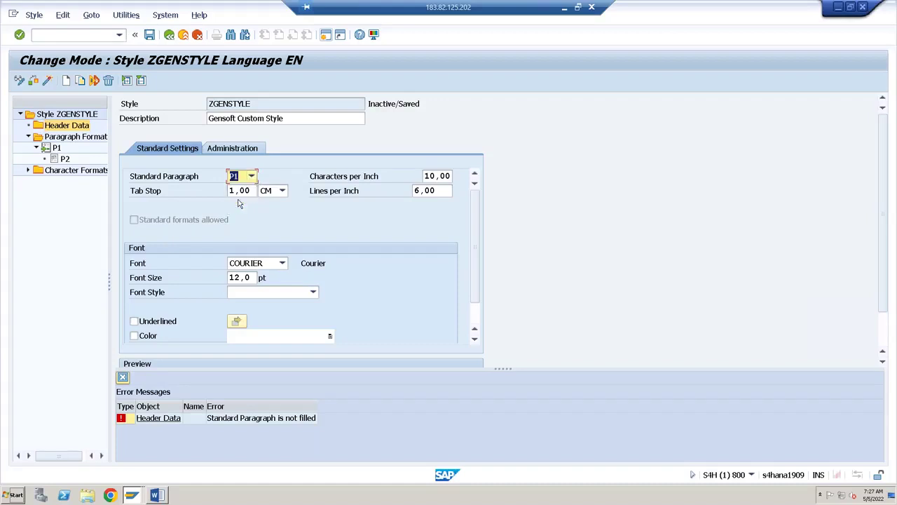
# Step: Save style ZGENSTYLE, check it for errors and activate it
pyautogui.click(149, 34)
pyautogui.click(35, 82)
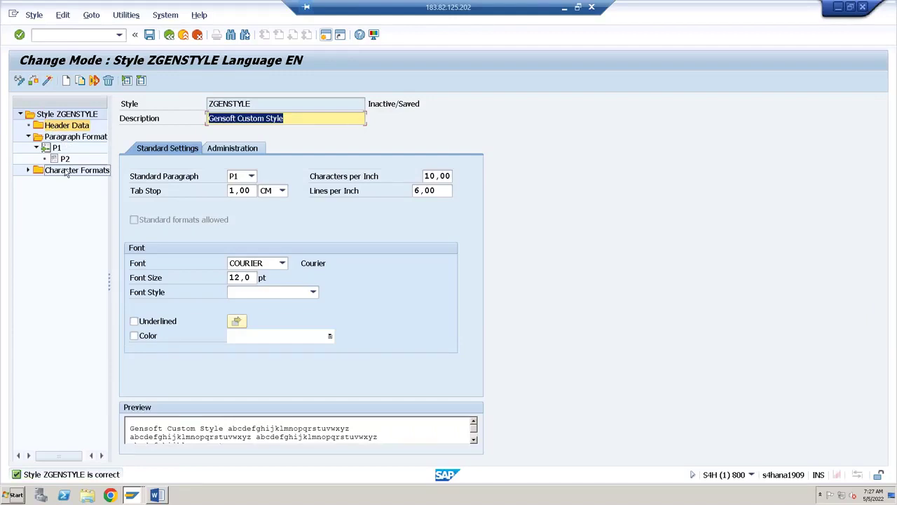
pyautogui.click(29, 136)
pyautogui.click(35, 79)
pyautogui.click(46, 82)
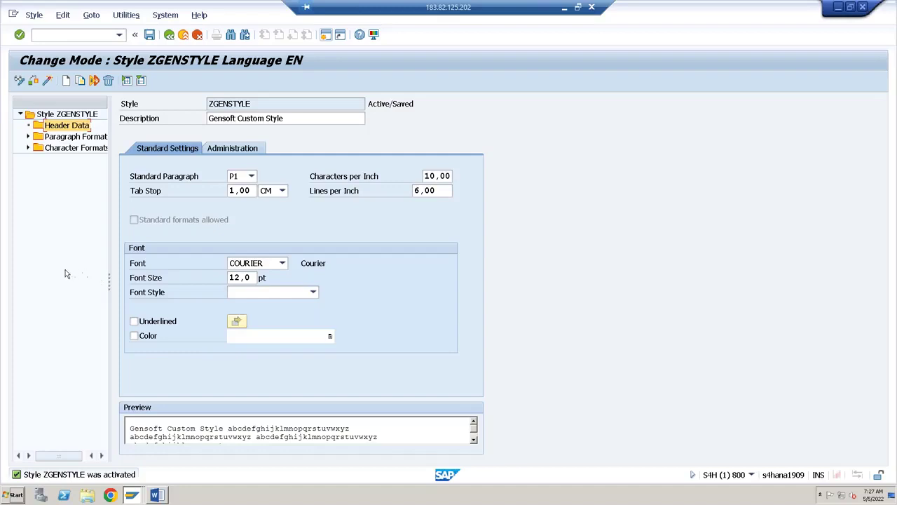
# Step: Review the font and numbering and outline settings of paragraph formats P1 and P2, and try activating the style again
pyautogui.click(47, 138)
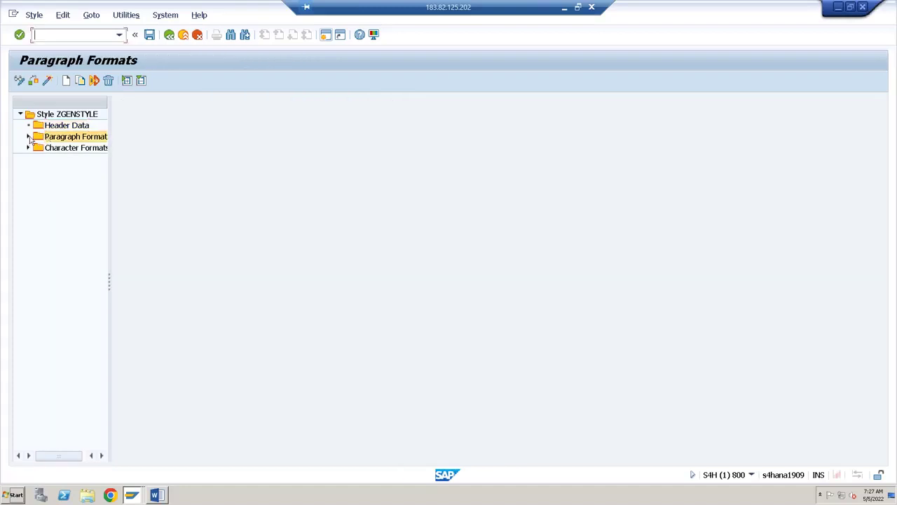
pyautogui.click(28, 136)
pyautogui.doubleClick(55, 148)
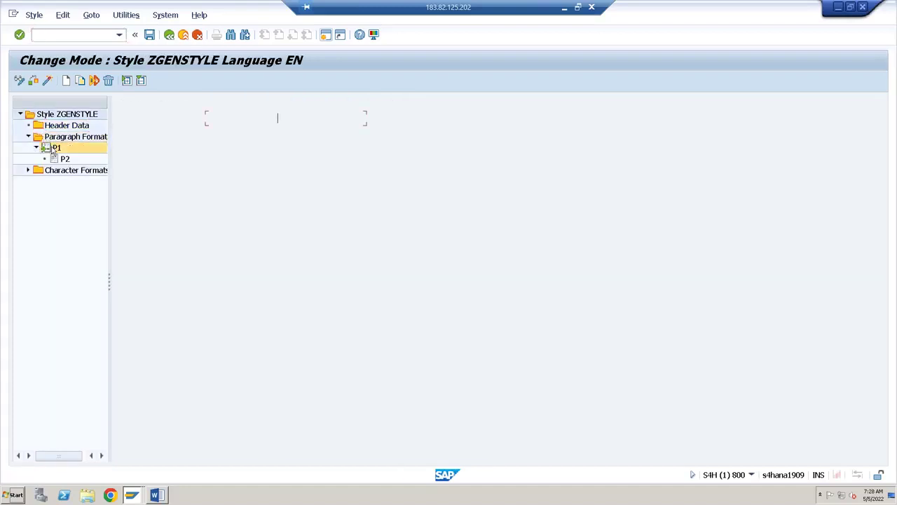
pyautogui.click(224, 149)
pyautogui.click(195, 153)
pyautogui.click(285, 147)
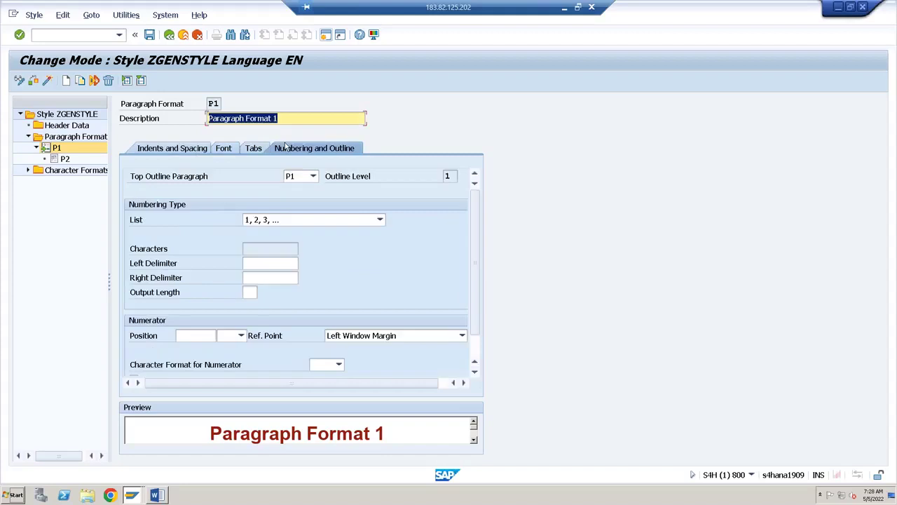
pyautogui.click(65, 159)
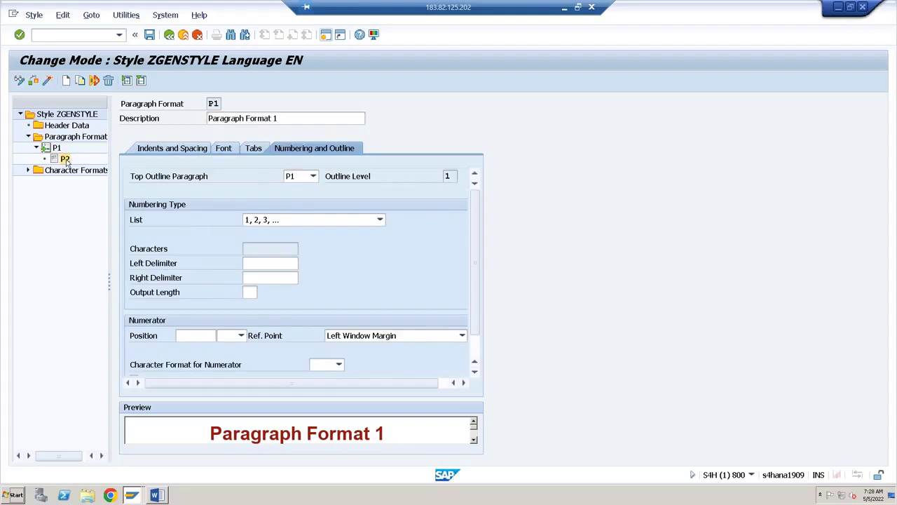
pyautogui.click(224, 149)
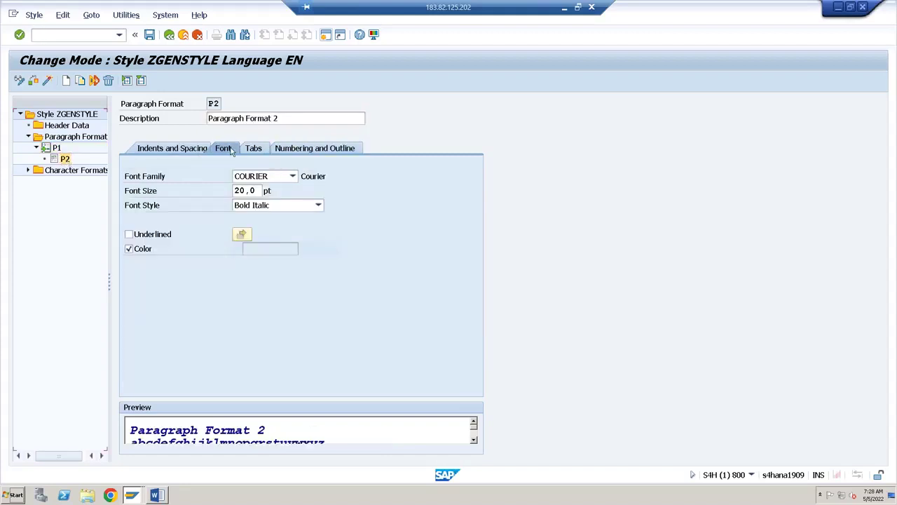
pyautogui.click(291, 153)
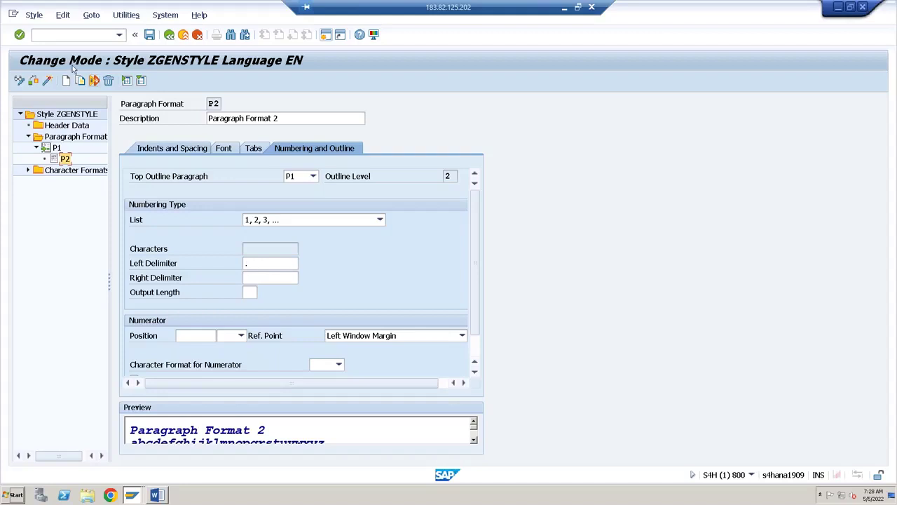
pyautogui.click(47, 81)
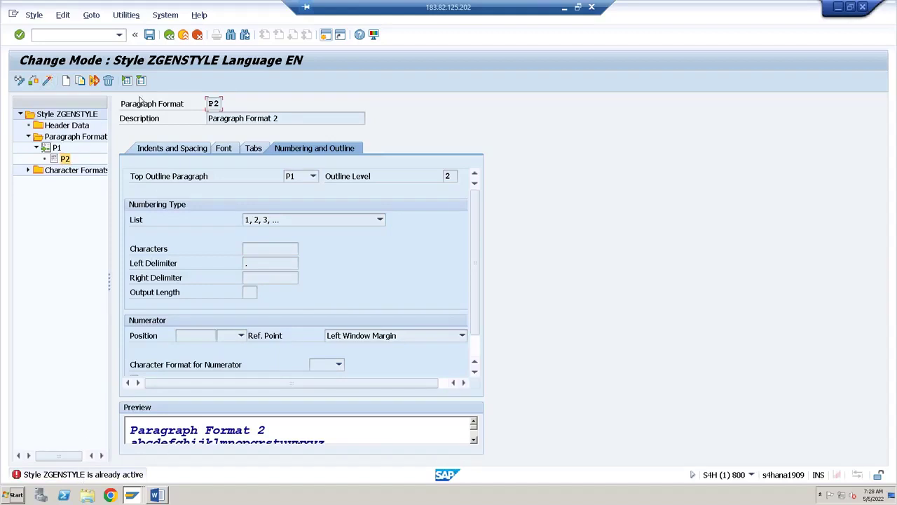
# Step: Leave Smart Styles for the SAP Easy Access screen and start the SAP Smart Forms transaction
pyautogui.click(169, 35)
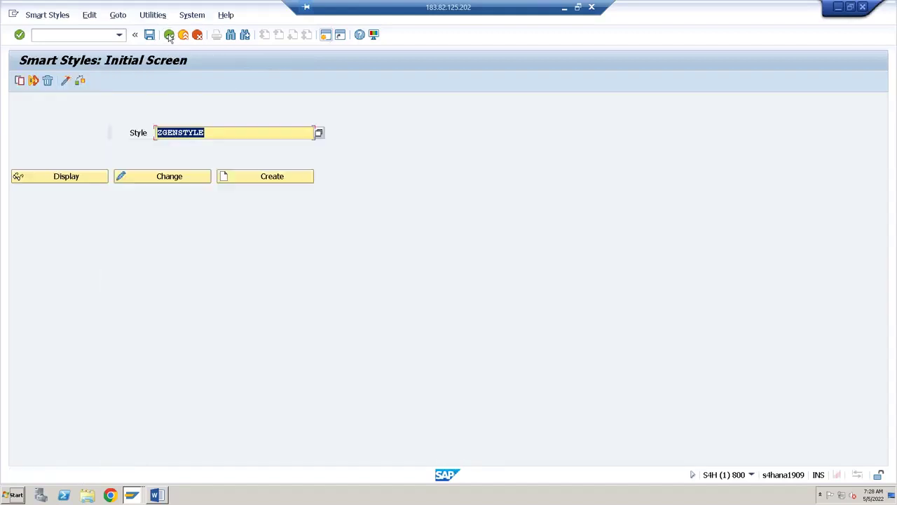
pyautogui.click(169, 35)
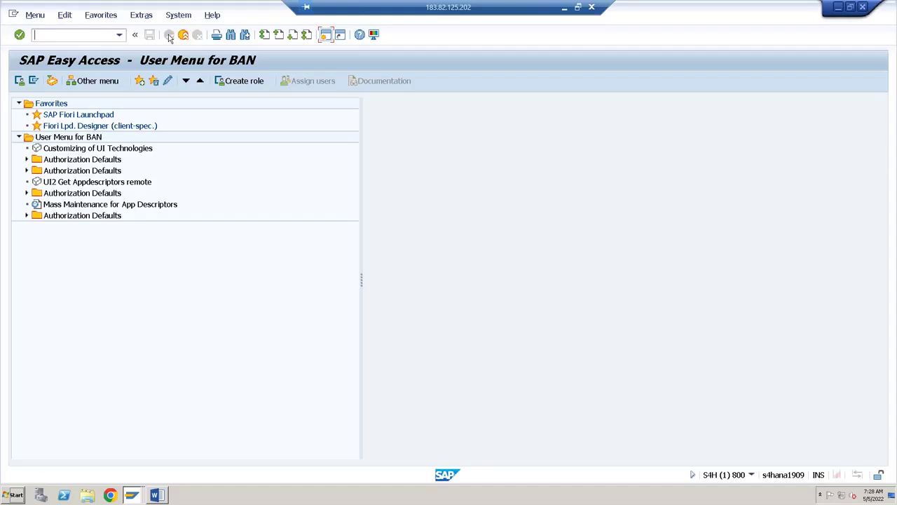
pyautogui.write('smartform')
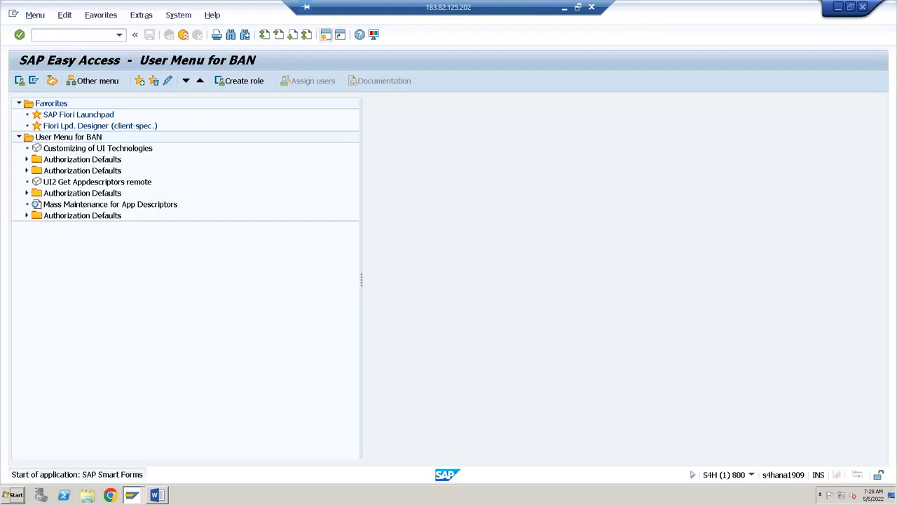
pyautogui.press('Return')
# Step: Create a new form named ZSFORM10 with the description "Including Smart style"
pyautogui.click(195, 117)
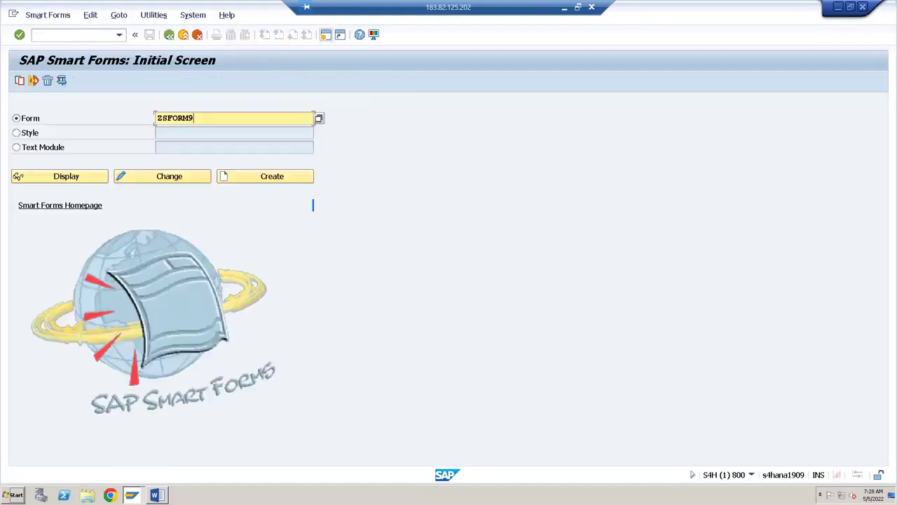
pyautogui.write('10')
pyautogui.press('Return')
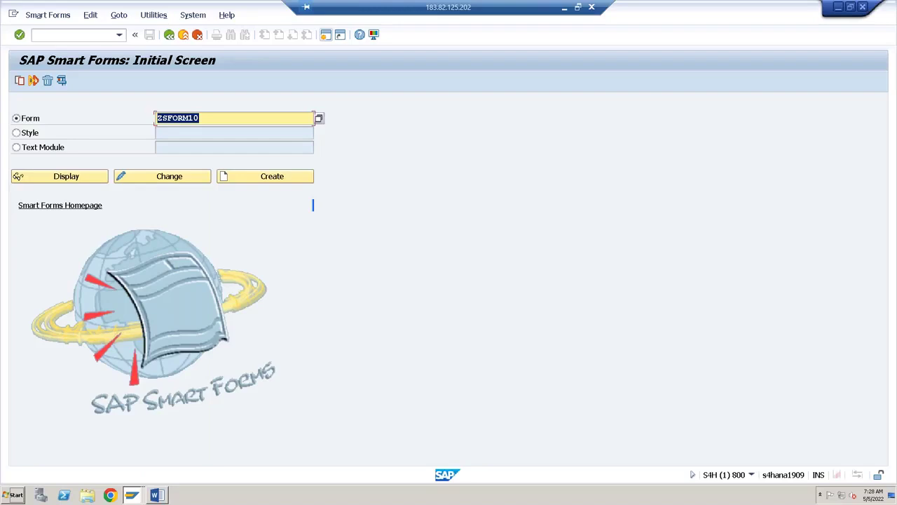
pyautogui.click(227, 176)
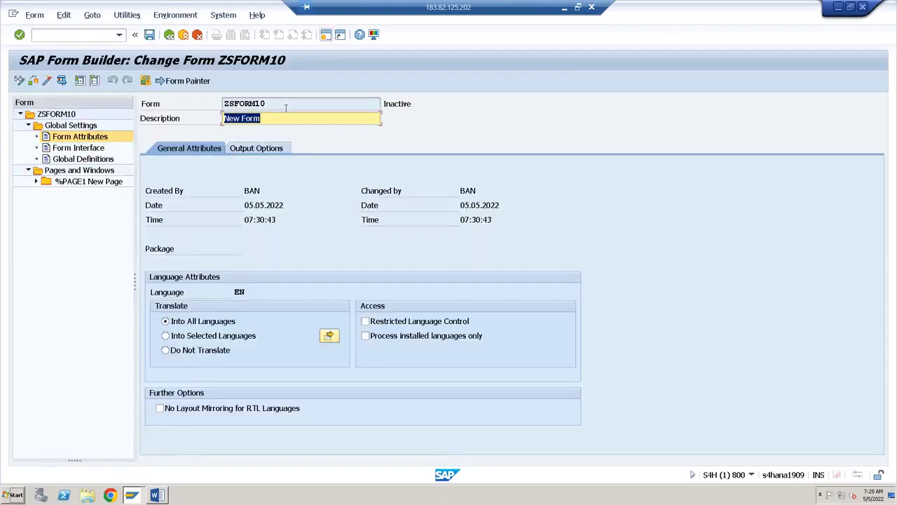
pyautogui.write('Including S')
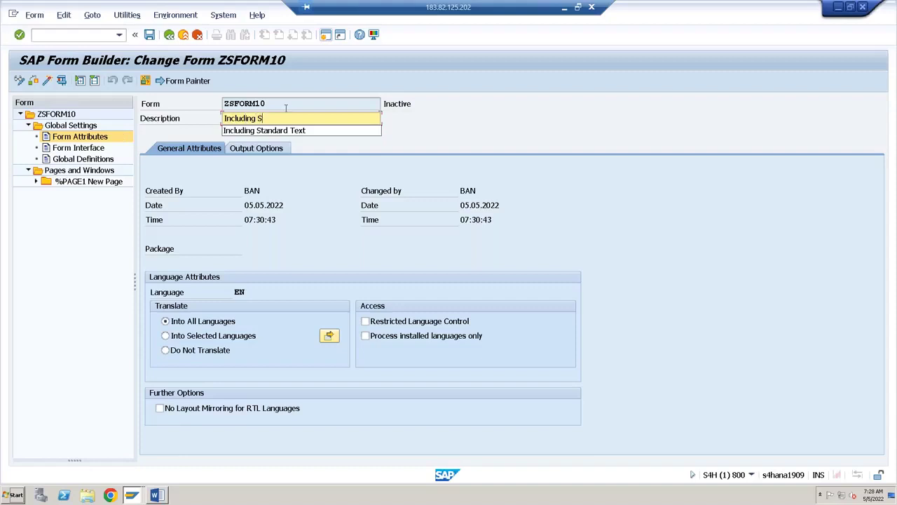
pyautogui.write('mart style')
pyautogui.press('Return')
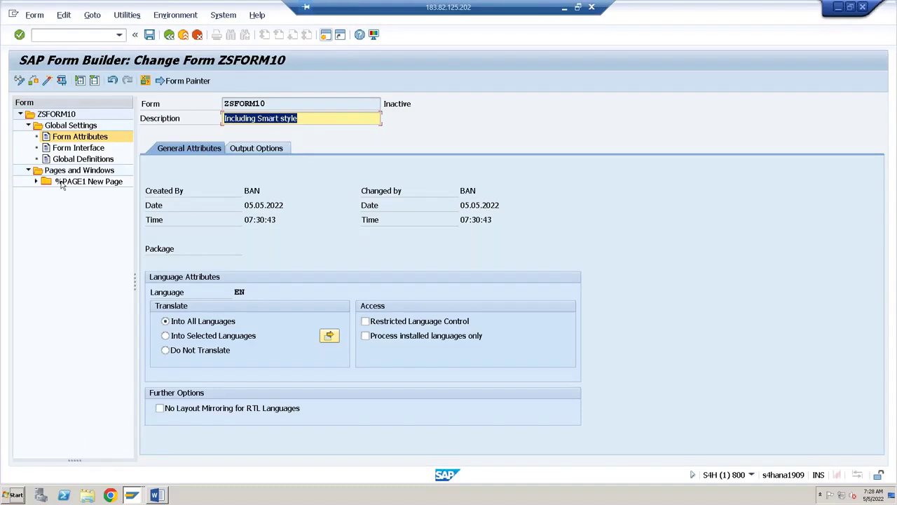
# Step: Add a new text node under the MAIN window of page %PAGE1
pyautogui.click(37, 182)
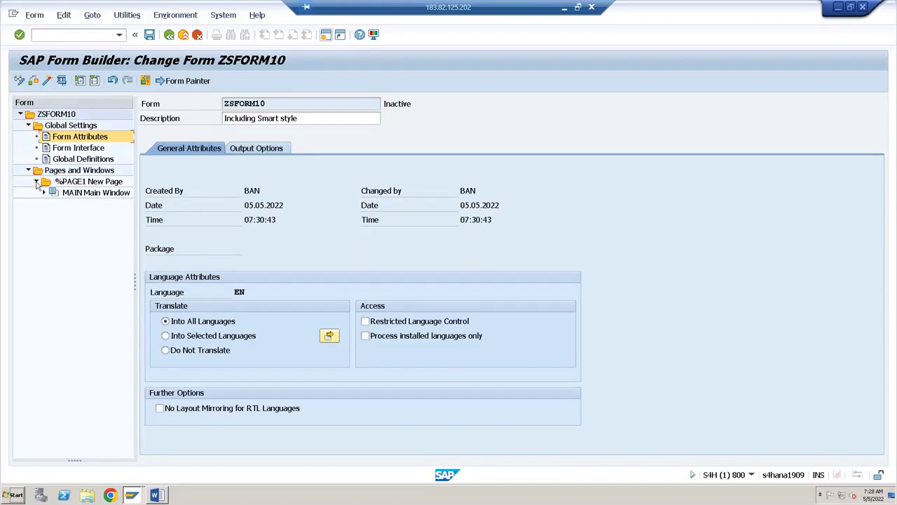
pyautogui.click(89, 196)
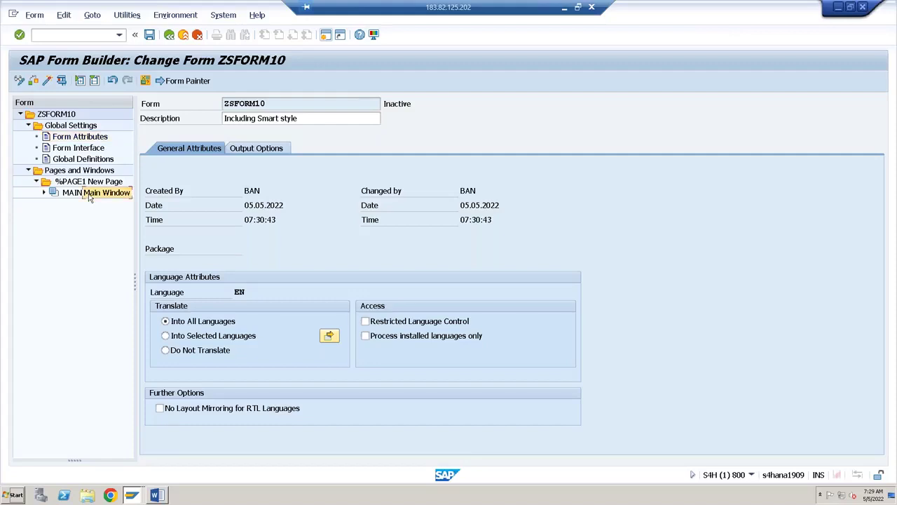
pyautogui.rightClick(89, 197)
pyautogui.moveTo(112, 202)
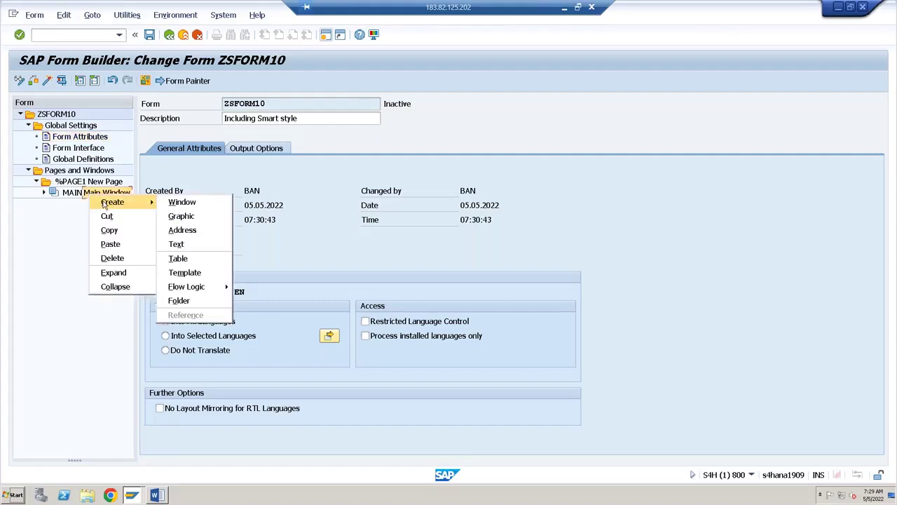
pyautogui.click(176, 246)
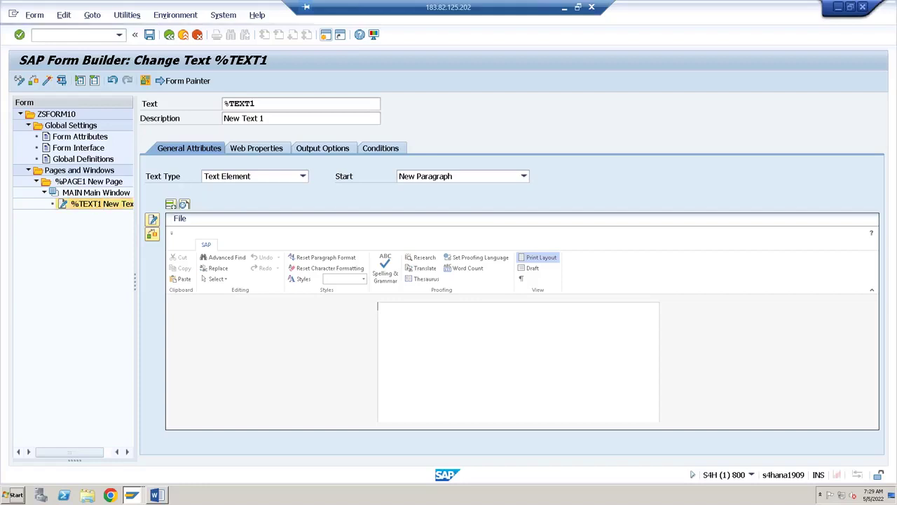
# Step: Assign the smart style ZGENSTYLE to text node %TEXT1 in its output options and save the form as a local object
pyautogui.click(326, 151)
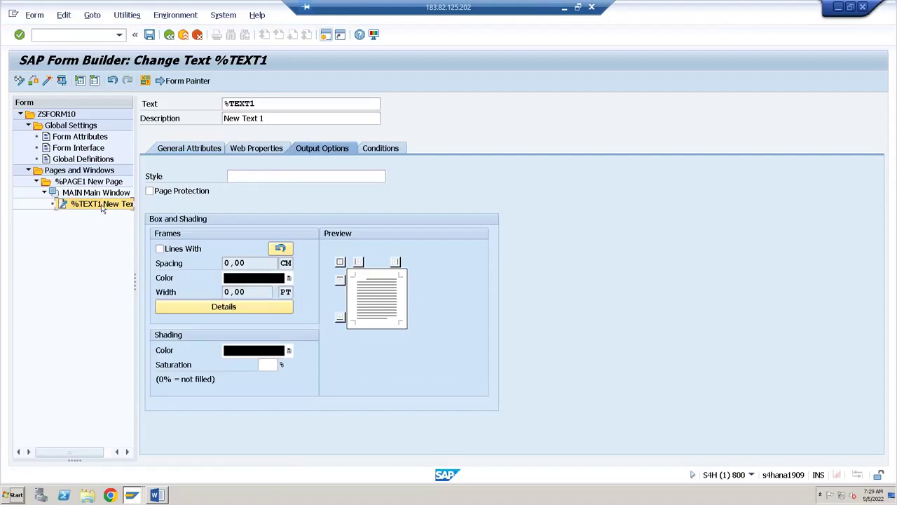
pyautogui.click(193, 151)
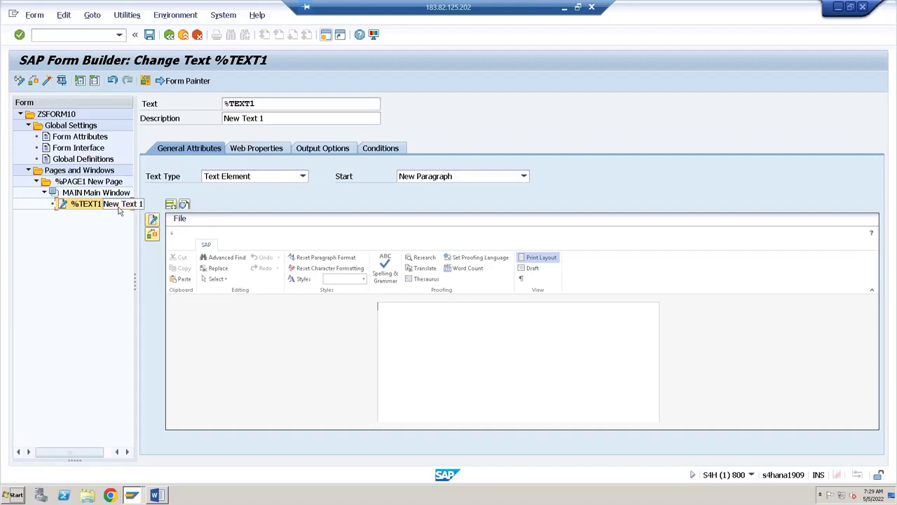
pyautogui.click(335, 149)
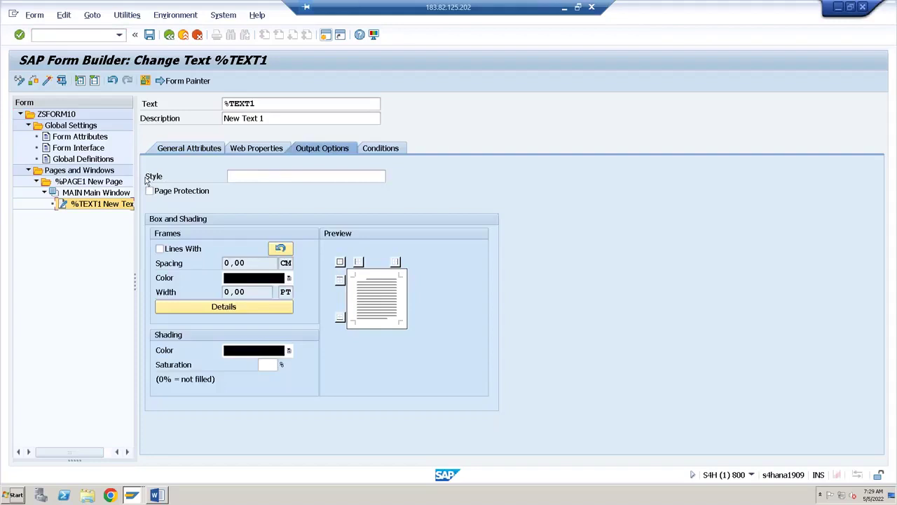
pyautogui.click(238, 175)
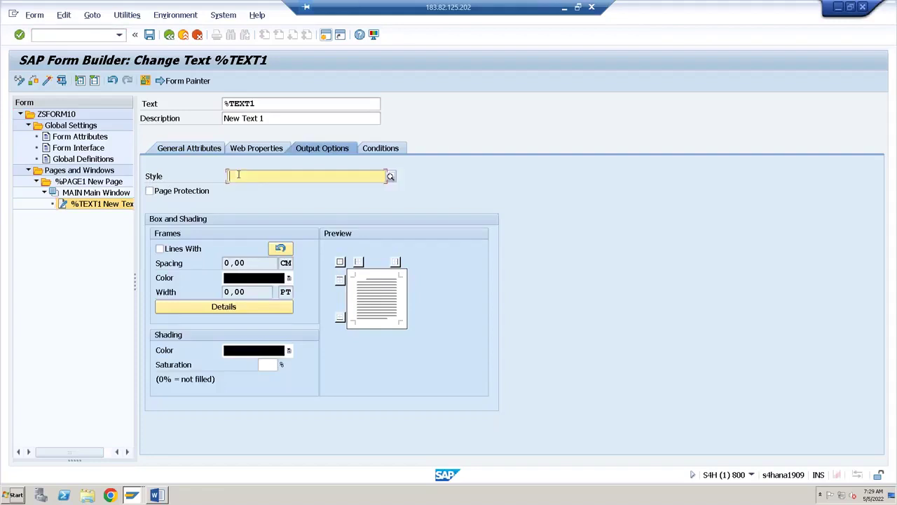
pyautogui.write('ZGENS')
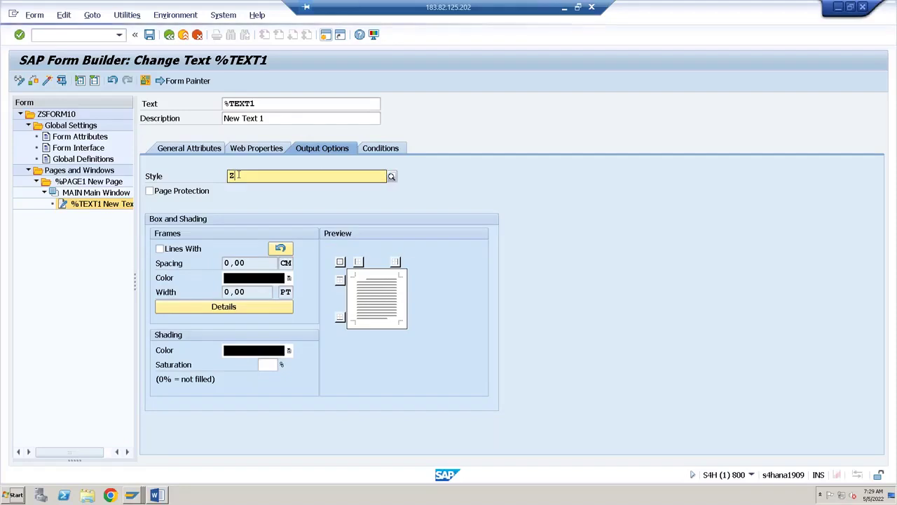
pyautogui.press('BackSpace')
pyautogui.press('BackSpace')
pyautogui.press('BackSpace')
pyautogui.press('BackSpace')
pyautogui.press('BackSpace')
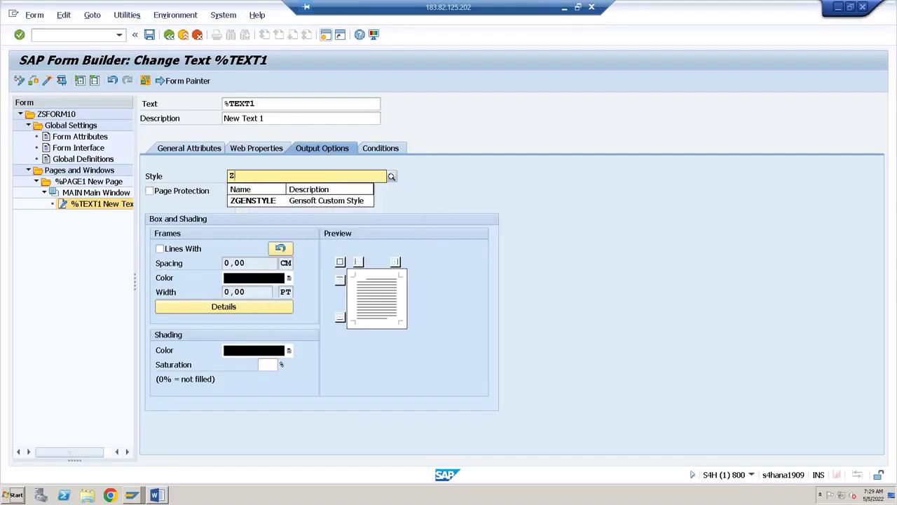
pyautogui.click(391, 177)
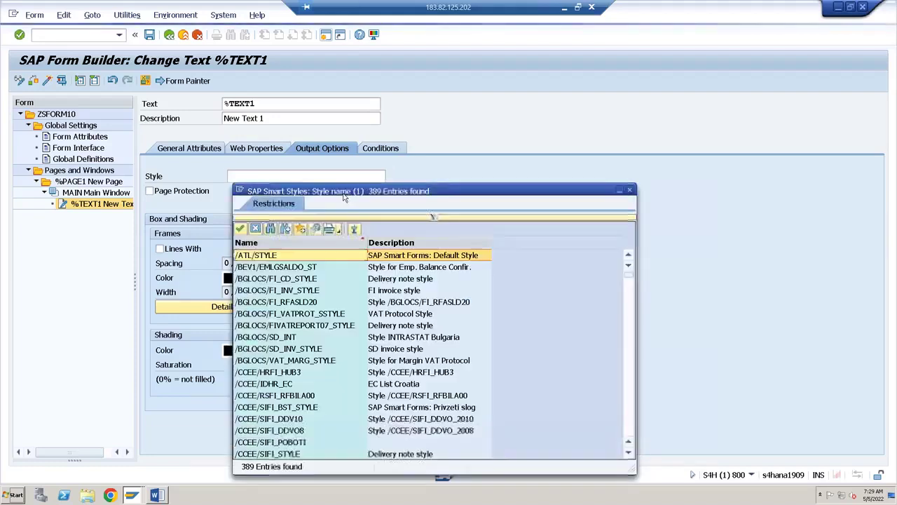
pyautogui.click(271, 230)
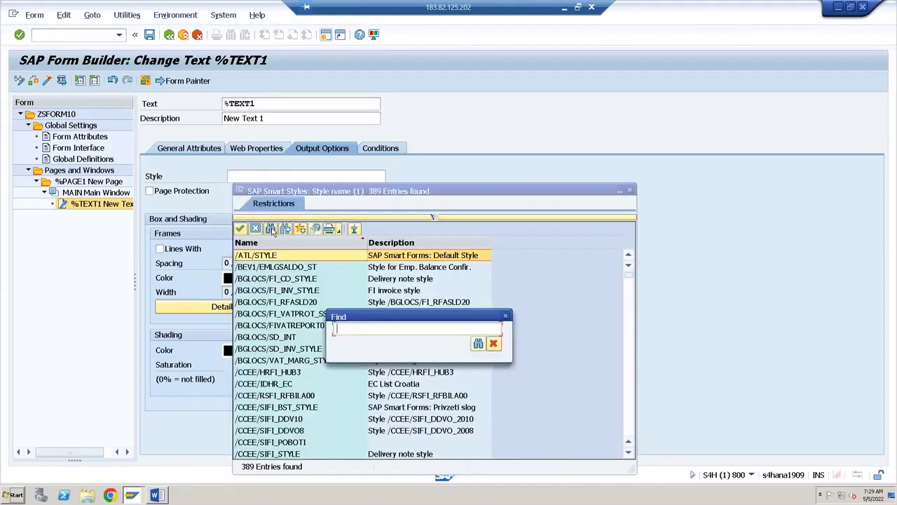
pyautogui.write('ZGEN')
pyautogui.press('Return')
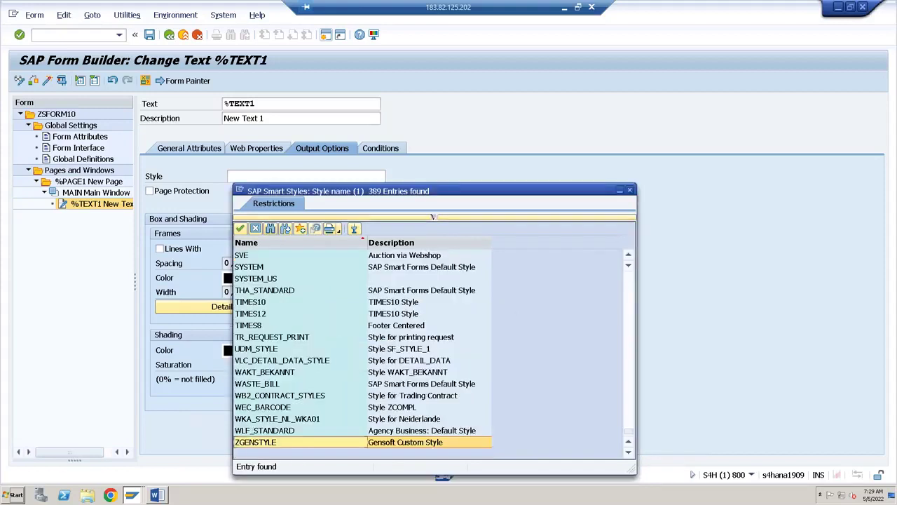
pyautogui.doubleClick(261, 443)
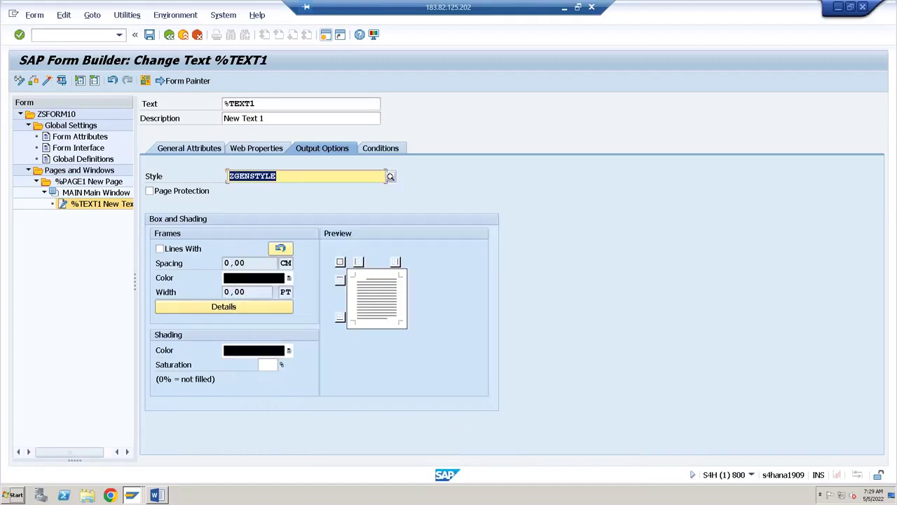
pyautogui.click(150, 35)
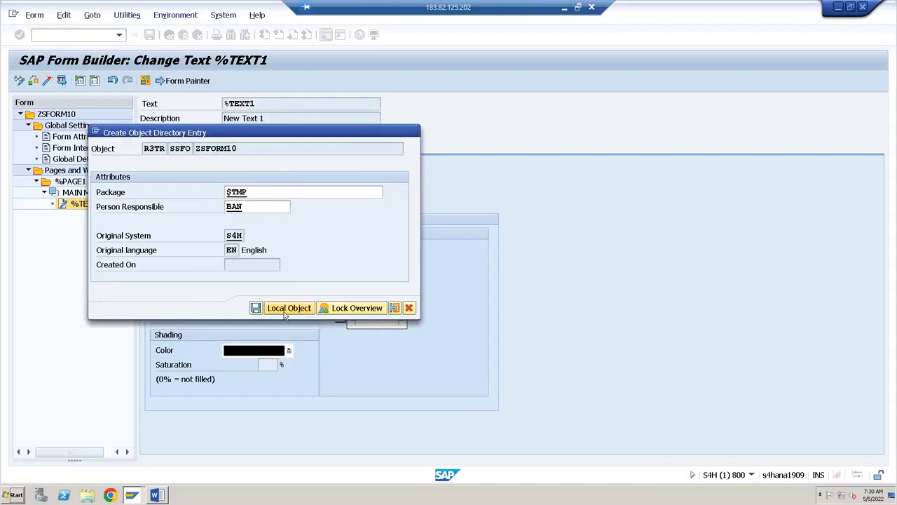
pyautogui.click(288, 309)
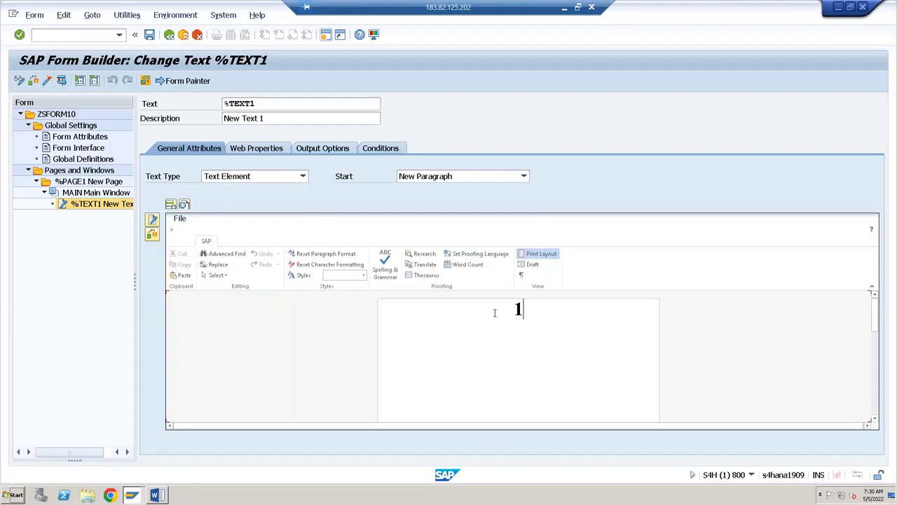
# Step: Open the text of %TEXT1 in the full-screen text editor and switch it to the line editor
pyautogui.click(153, 220)
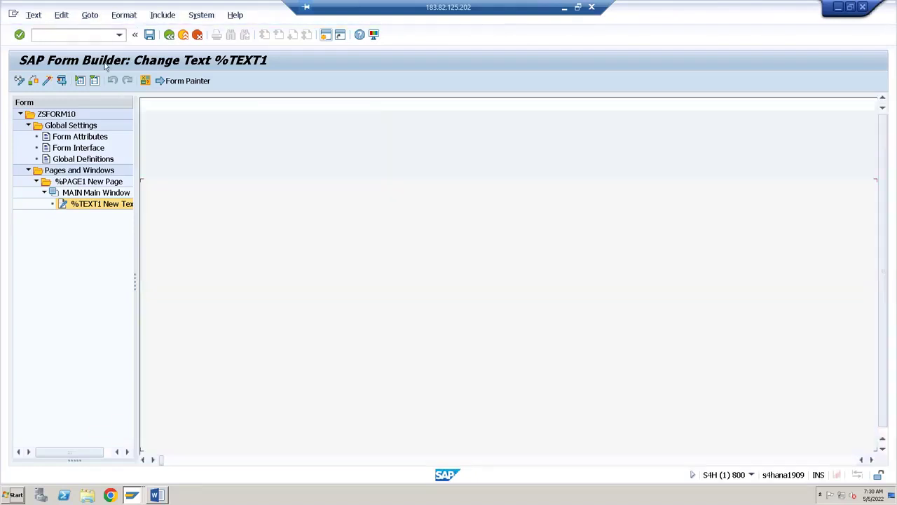
pyautogui.click(91, 15)
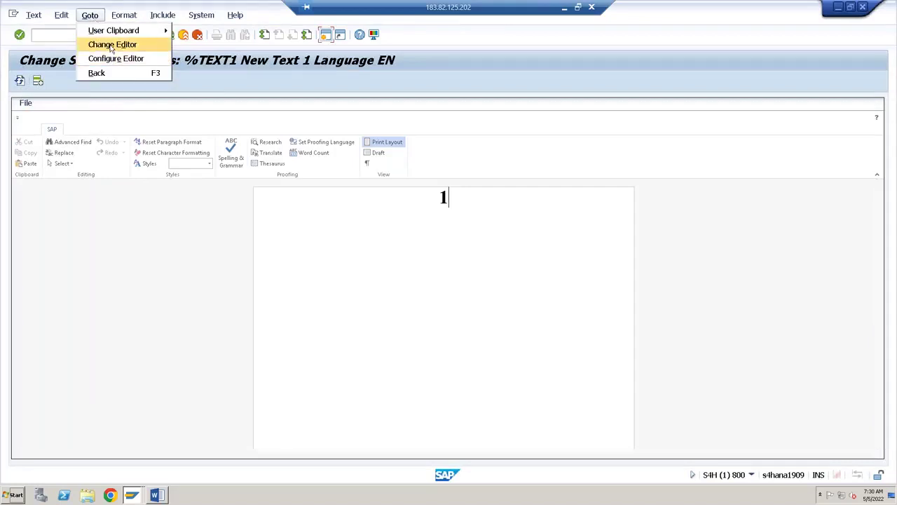
pyautogui.click(111, 45)
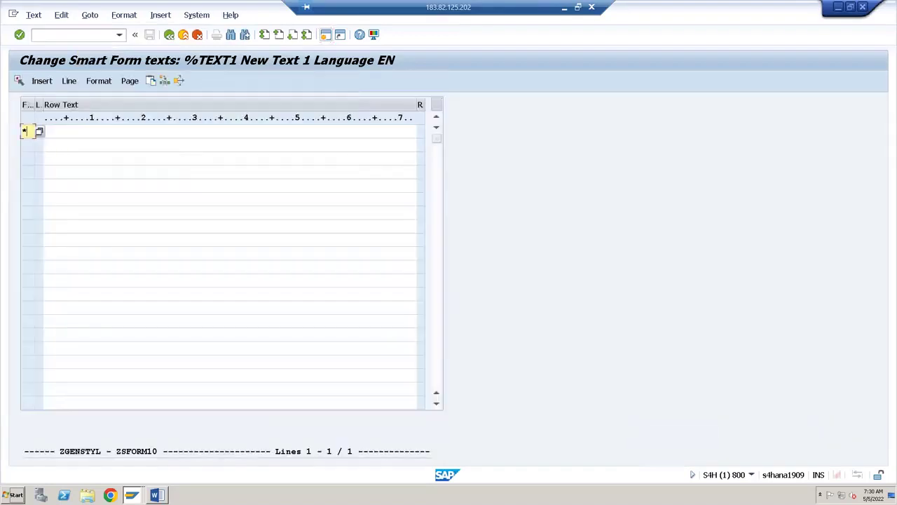
# Step: Enter "SAP FUNCTIONAL" as the first text line with paragraph format P1
pyautogui.click(39, 132)
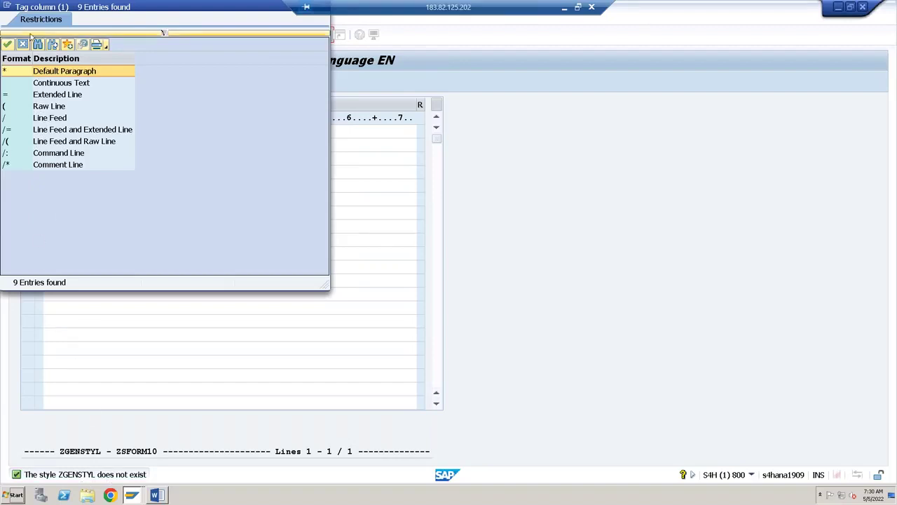
pyautogui.doubleClick(25, 70)
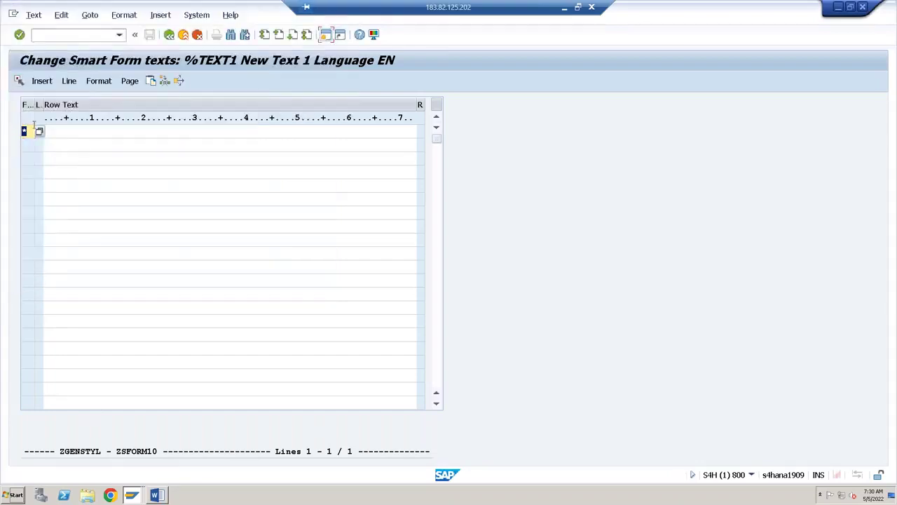
pyautogui.write('P1')
pyautogui.press('Tab')
pyautogui.write('SAP FUNCTIONAL')
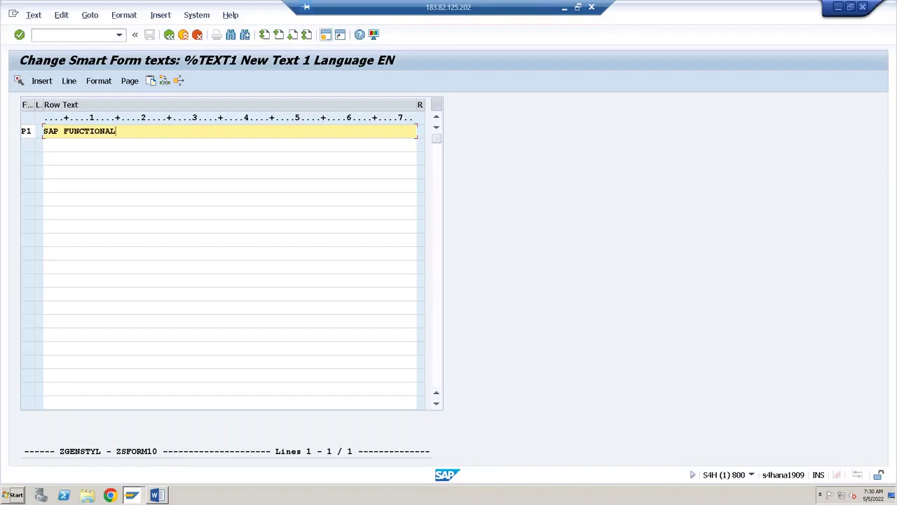
pyautogui.press('Return')
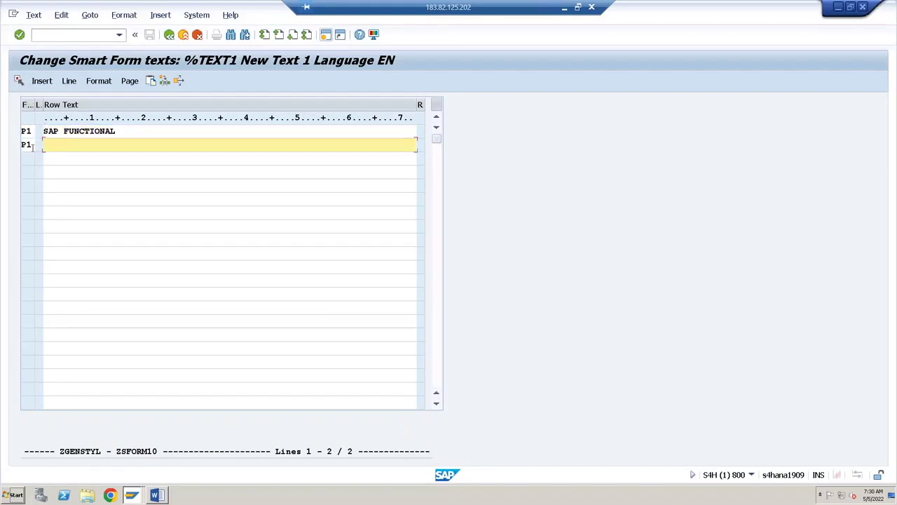
# Step: Add the indented lines "SAP FI/CO", "SAP HR" and "SAP SD" in format P2 below SAP FUNCTIONAL
pyautogui.click(32, 145)
pyautogui.write('P2')
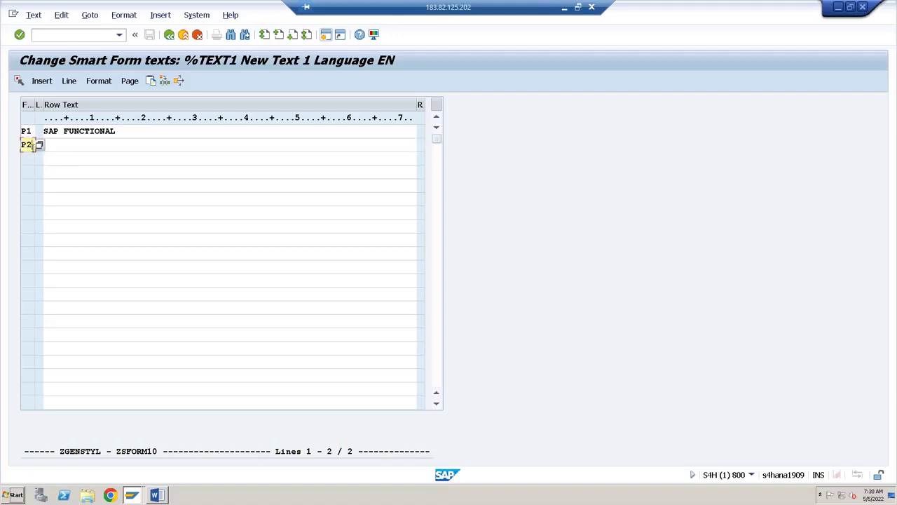
pyautogui.press('Tab')
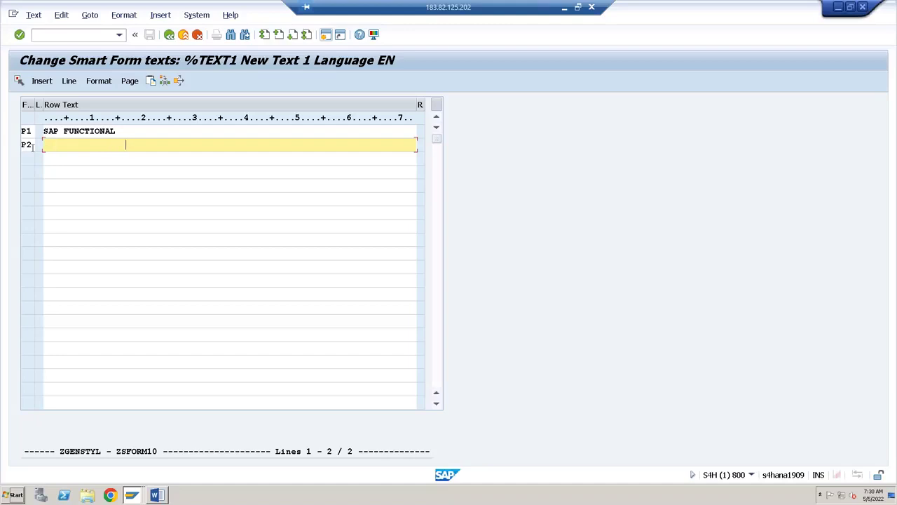
pyautogui.write('SAP FI/CO')
pyautogui.press('Return')
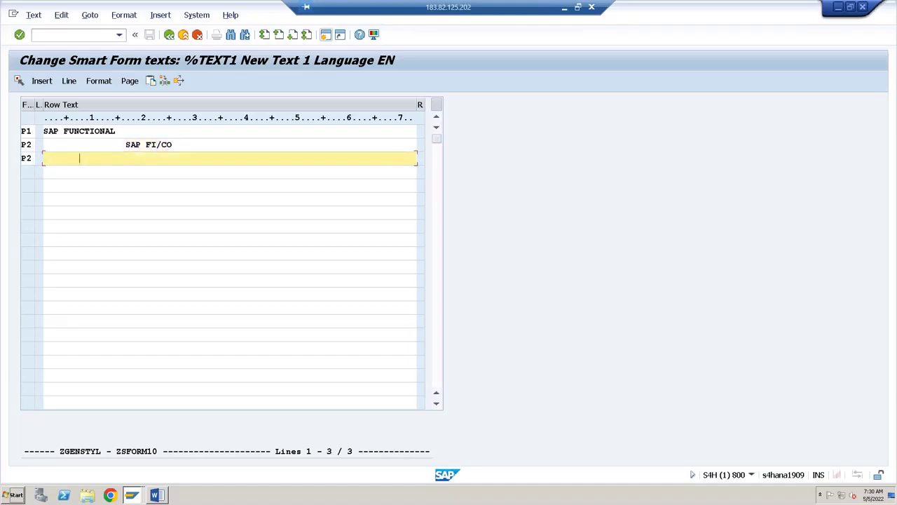
pyautogui.write('SAP HR')
pyautogui.press('Return')
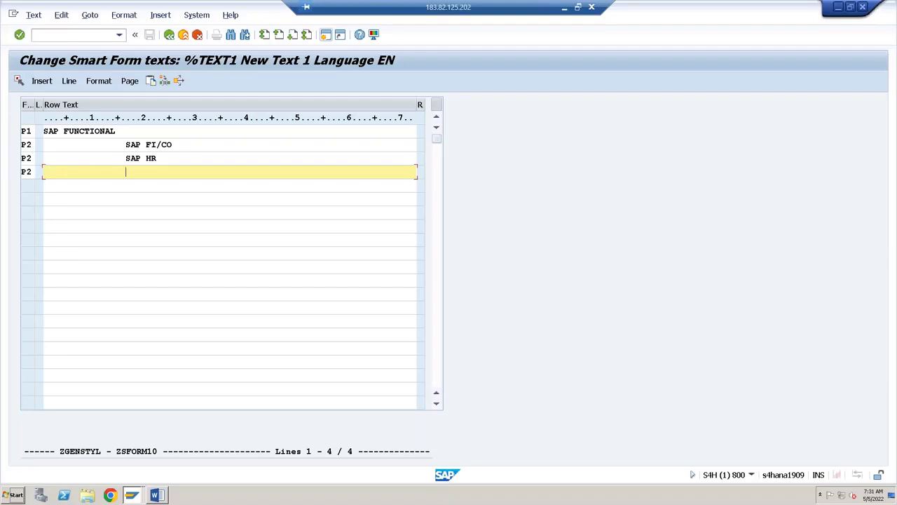
pyautogui.write('SAP SD')
pyautogui.press('Return')
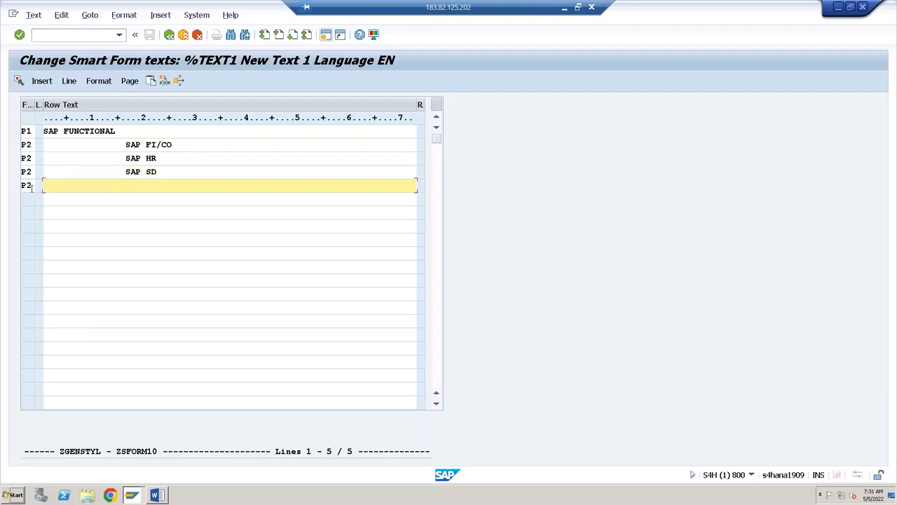
# Step: Add the heading line "SAP TECHNICAL" with paragraph format P1 below SAP SD
pyautogui.click(28, 186)
pyautogui.press('BackSpace')
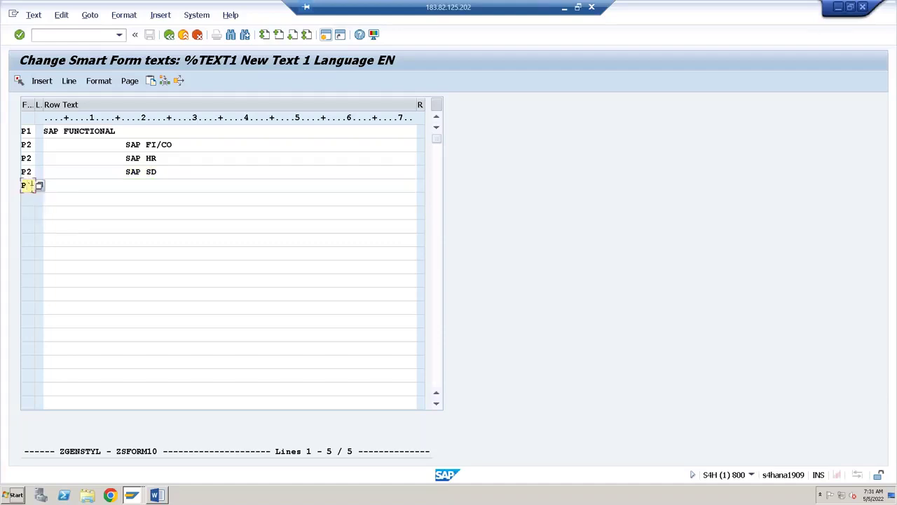
pyautogui.write('1')
pyautogui.press('Tab')
pyautogui.write('SAP TECHNICAL')
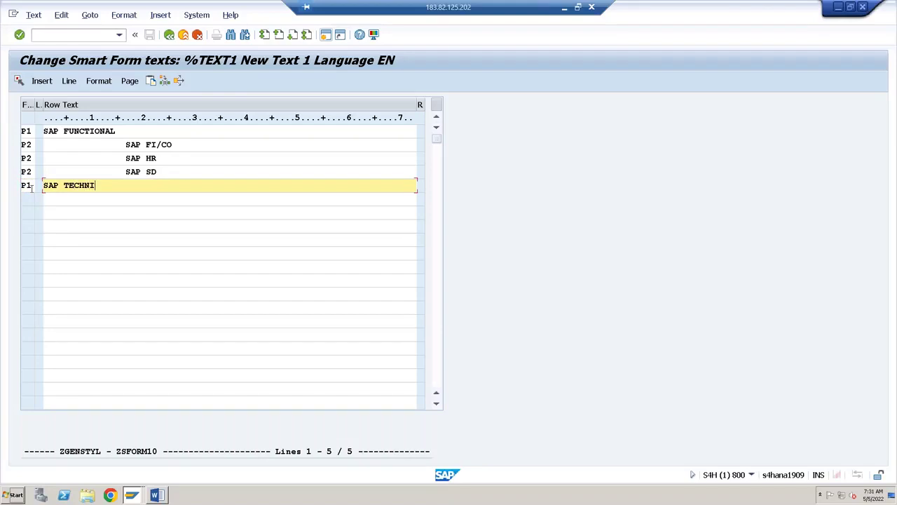
pyautogui.press('Return')
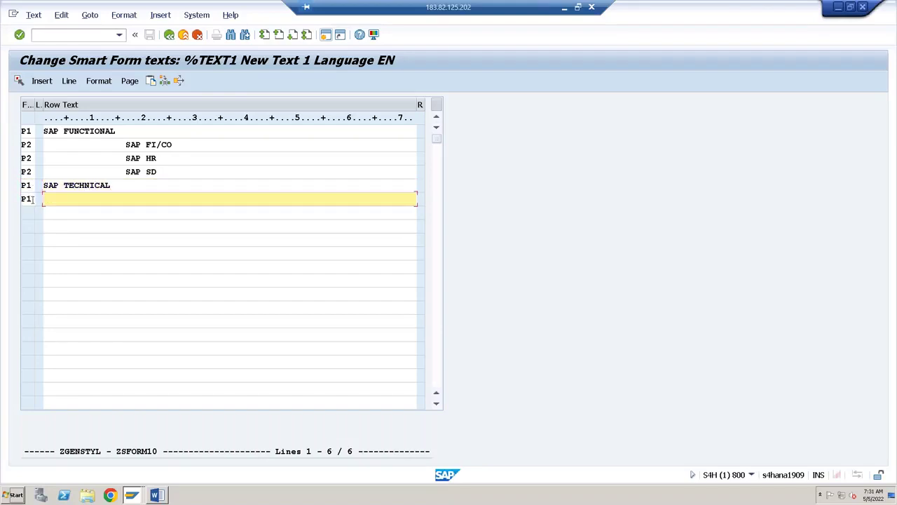
# Step: Add the indented lines "ABAP", "HANA" and "UI5" in format P2 below SAP TECHNICAL
pyautogui.click(32, 199)
pyautogui.press('Tab')
pyautogui.write('ABAP')
pyautogui.press('Return')
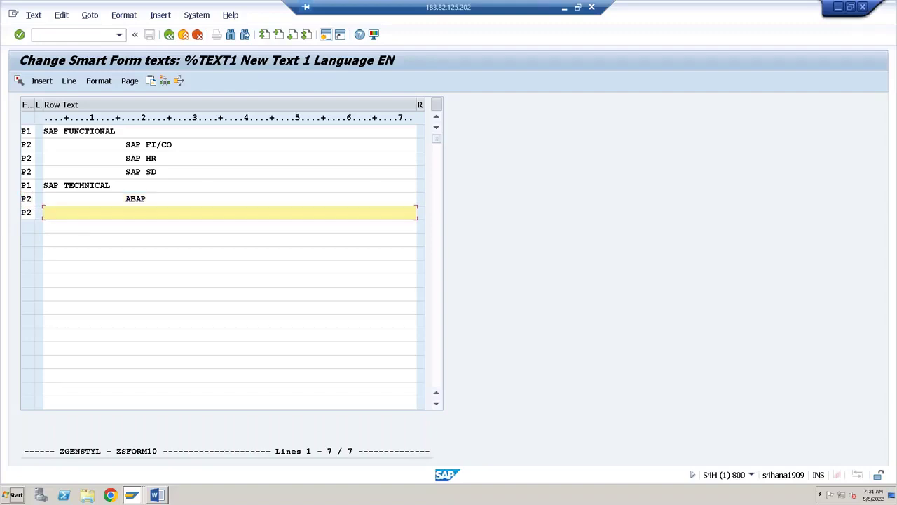
pyautogui.write('HANA')
pyautogui.press('Return')
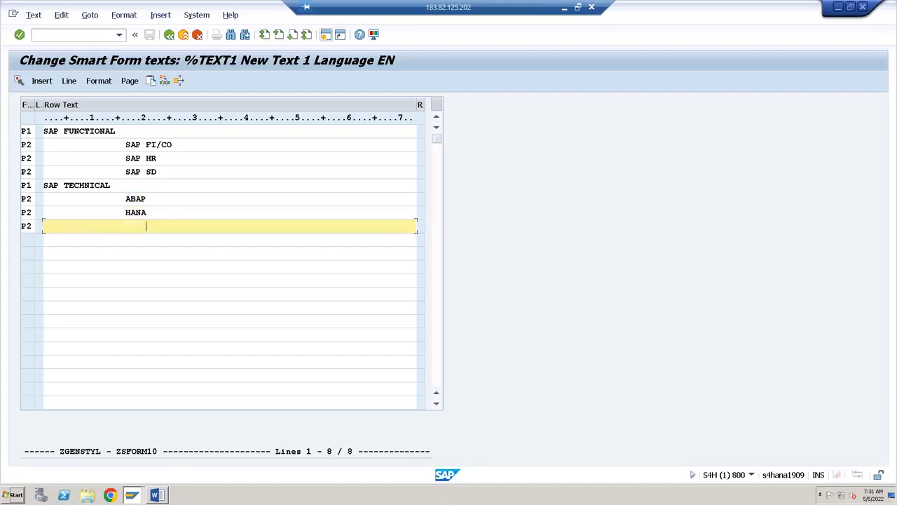
pyautogui.write('UI5')
pyautogui.press('Return')
# Step: Add the heading line "SAP ADMIN" with paragraph format P1 below UI5
pyautogui.click(28, 241)
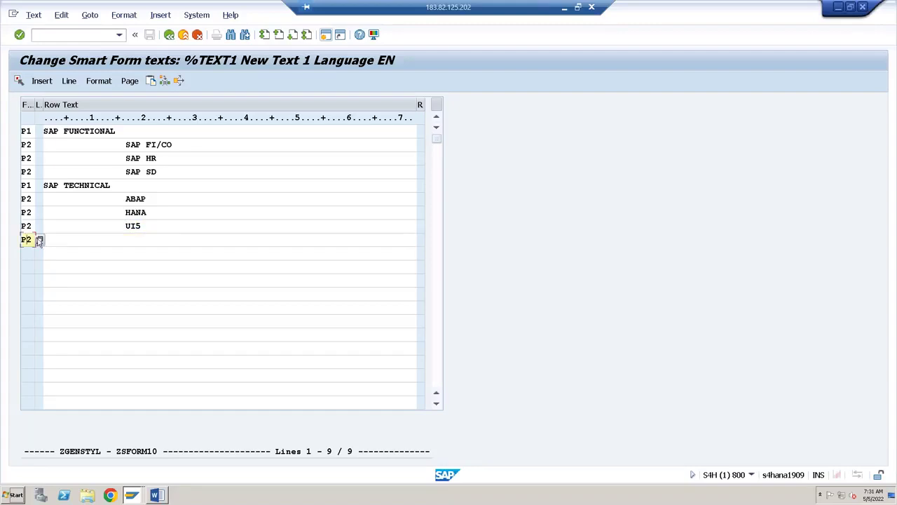
pyautogui.click(40, 240)
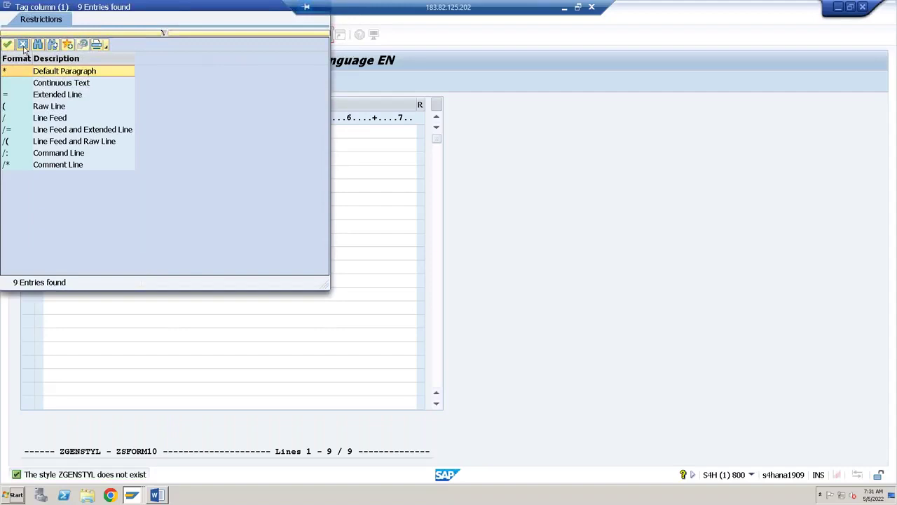
pyautogui.click(22, 44)
pyautogui.write('P1')
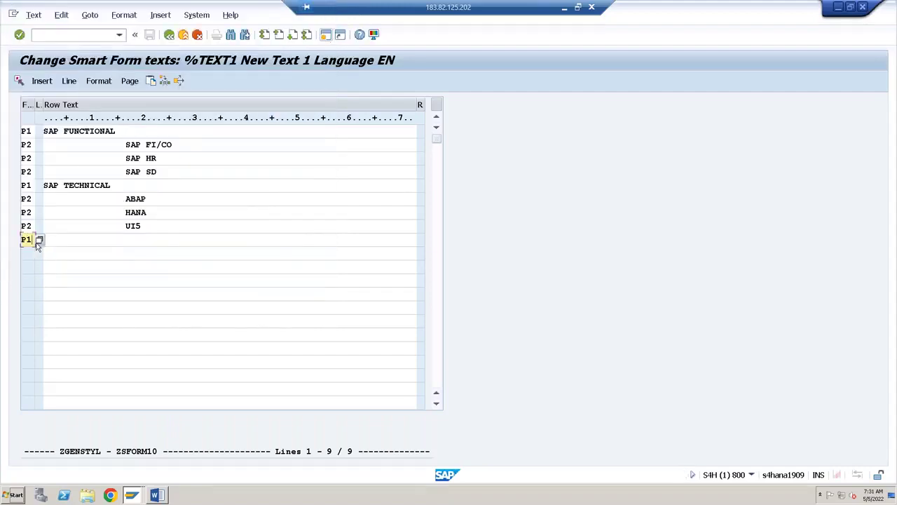
pyautogui.click(157, 240)
pyautogui.write('SAP ADMIN')
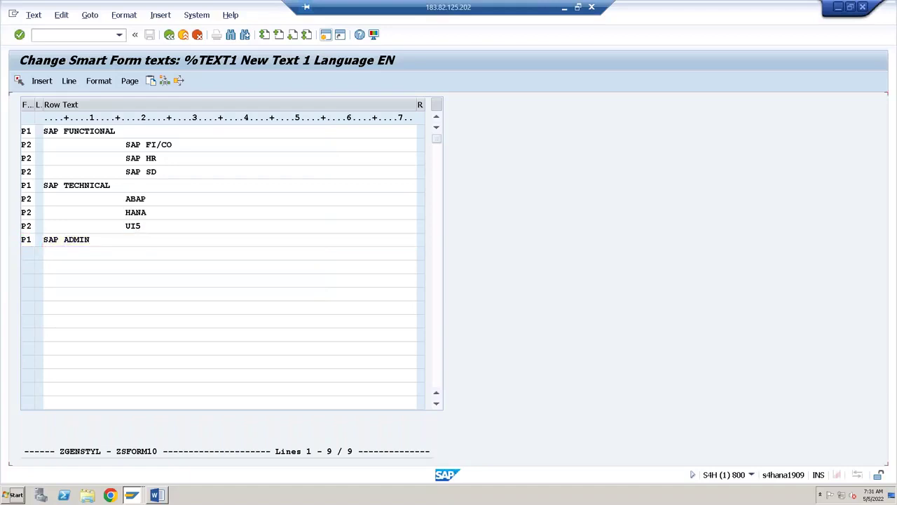
pyautogui.press('Return')
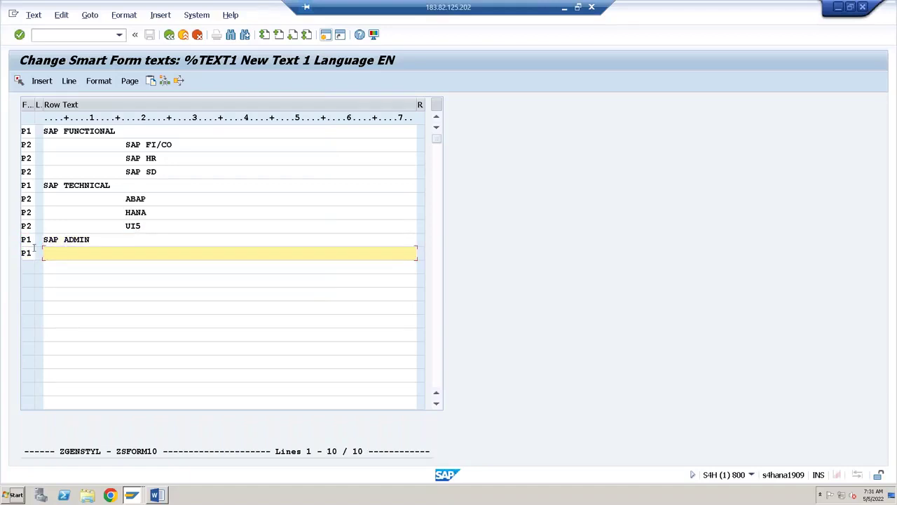
# Step: Add the indented lines "BASIS" and "XI ADMIN" in format P2 below SAP ADMIN and return to the form
pyautogui.click(31, 254)
pyautogui.write('P2')
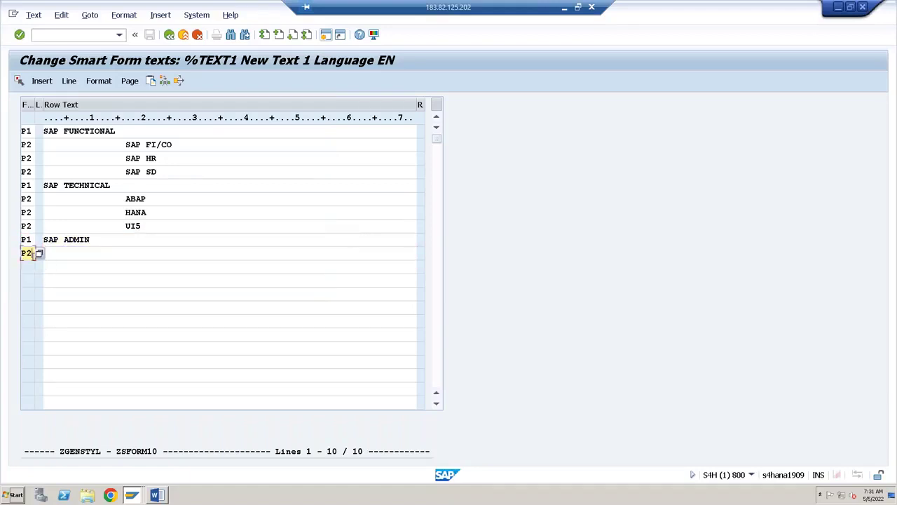
pyautogui.press('Tab')
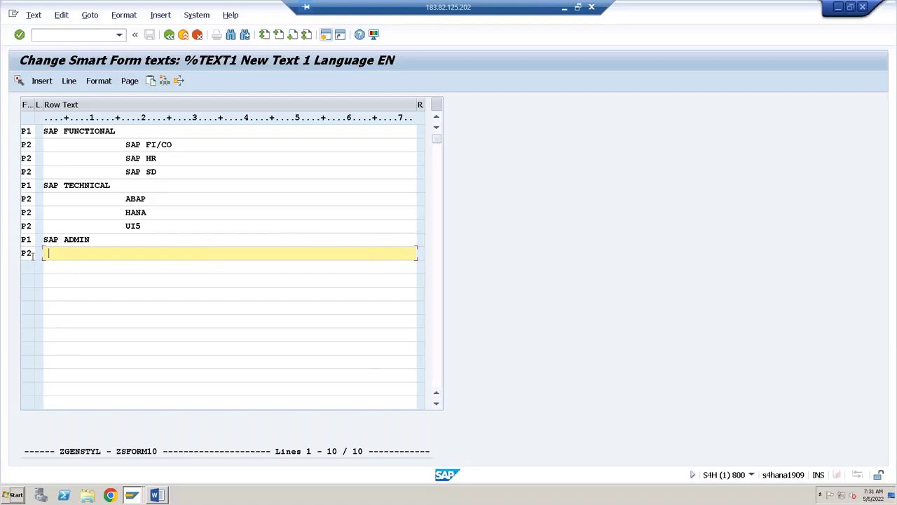
pyautogui.write('BASIS')
pyautogui.press('Return')
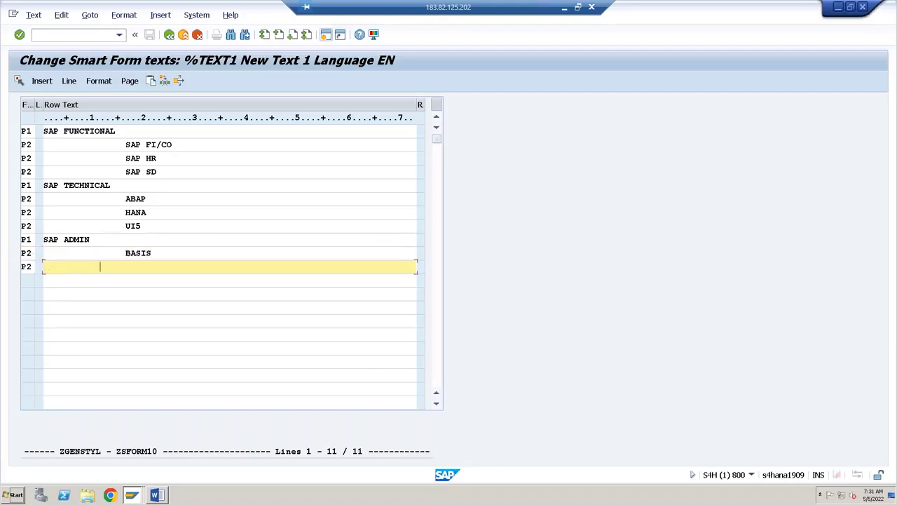
pyautogui.write('XI ADMIN')
pyautogui.click(168, 36)
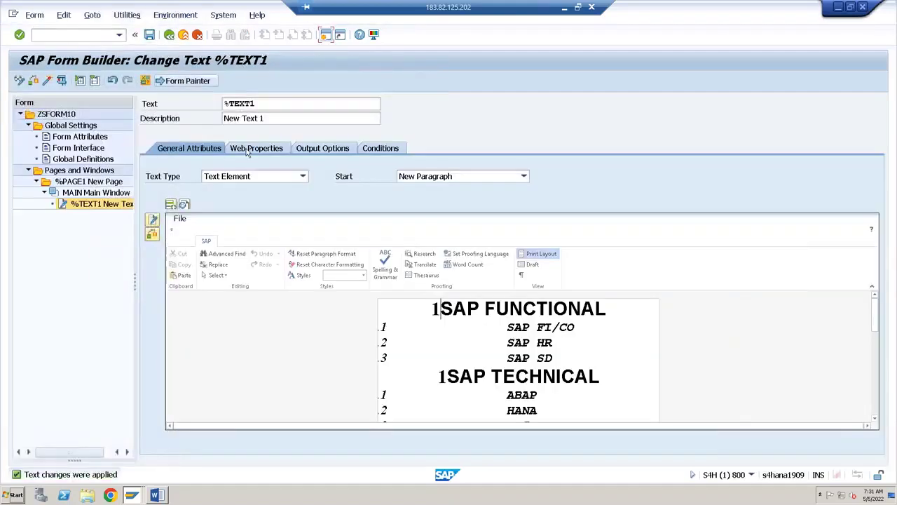
# Step: Save, check and activate the smart form ZSFORM10
pyautogui.click(149, 36)
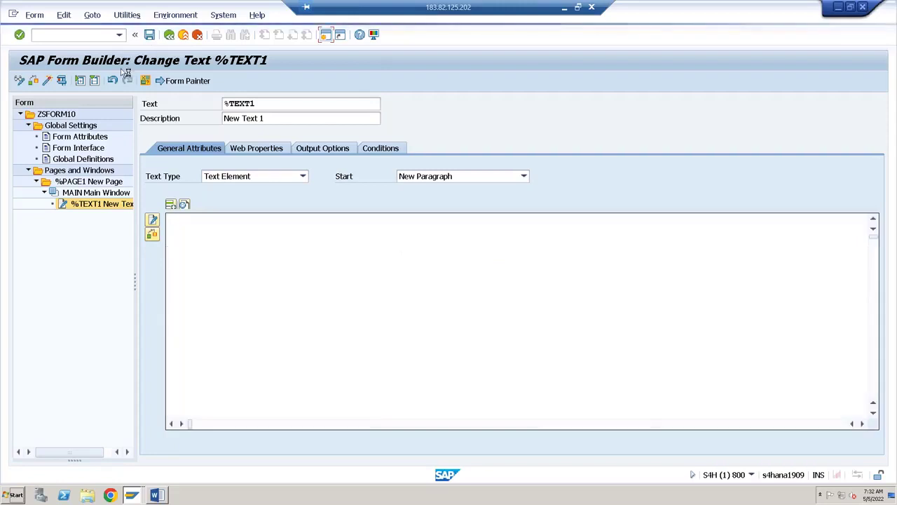
pyautogui.click(33, 82)
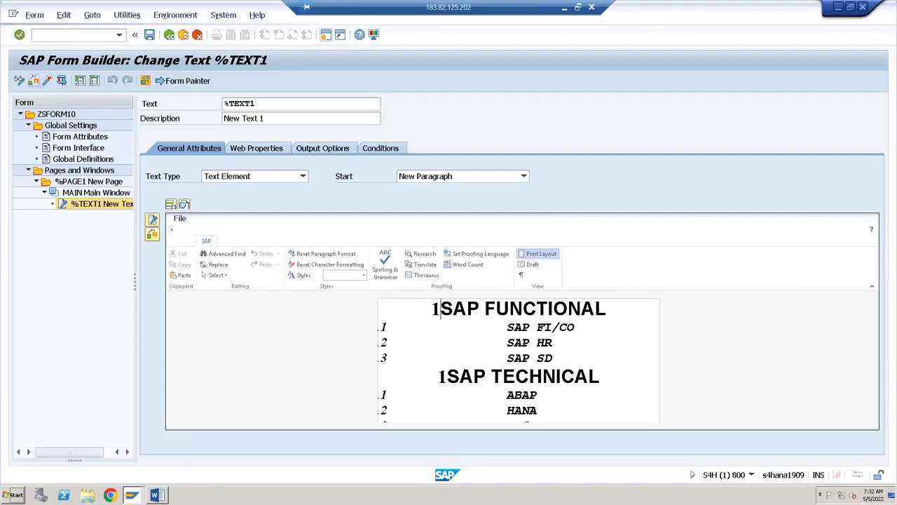
pyautogui.click(48, 81)
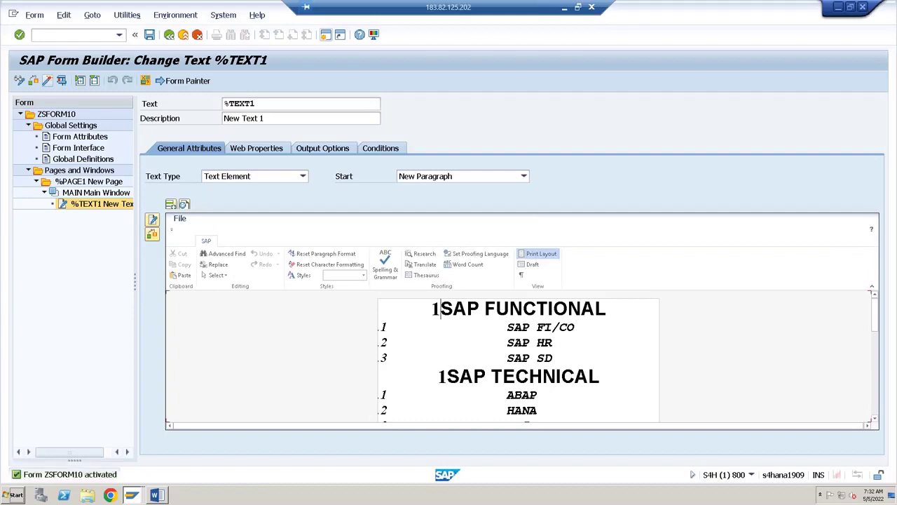
# Step: Test the form's generated function module and view the print preview for output device LP01, returning to the form's text node
pyautogui.click(62, 81)
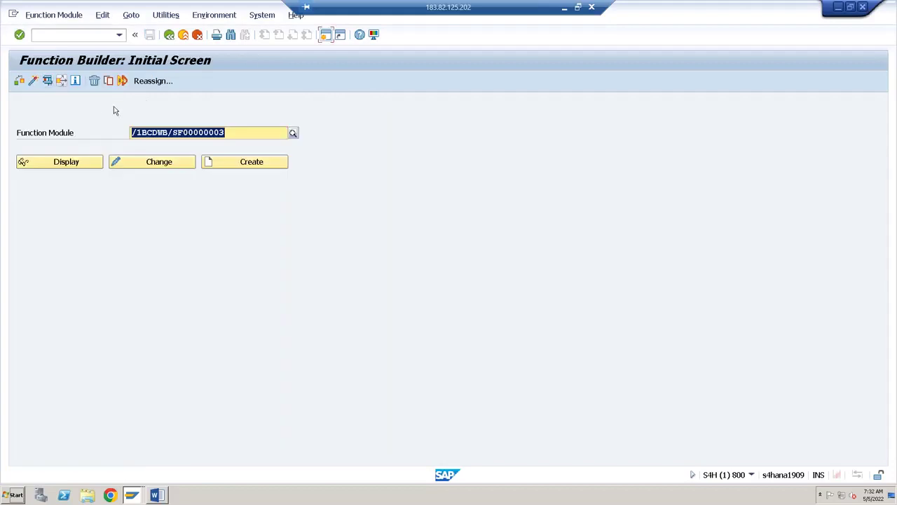
pyautogui.click(61, 80)
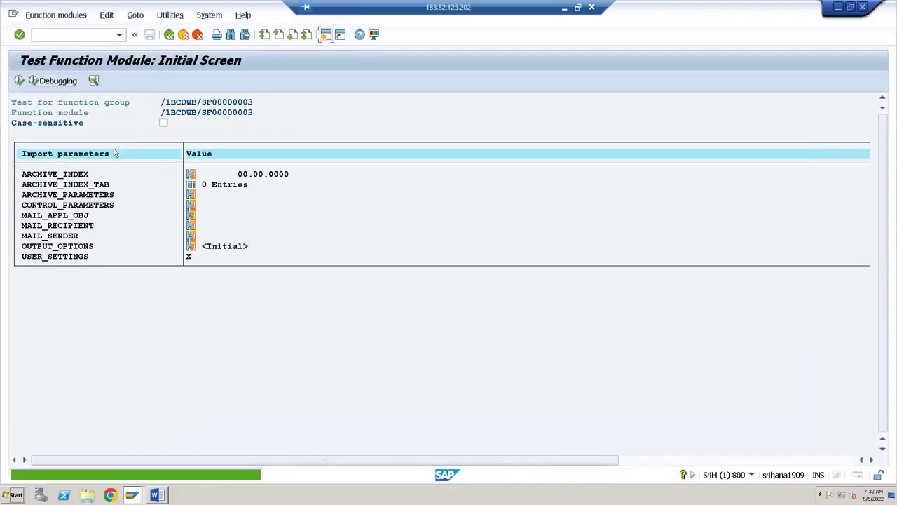
pyautogui.click(19, 80)
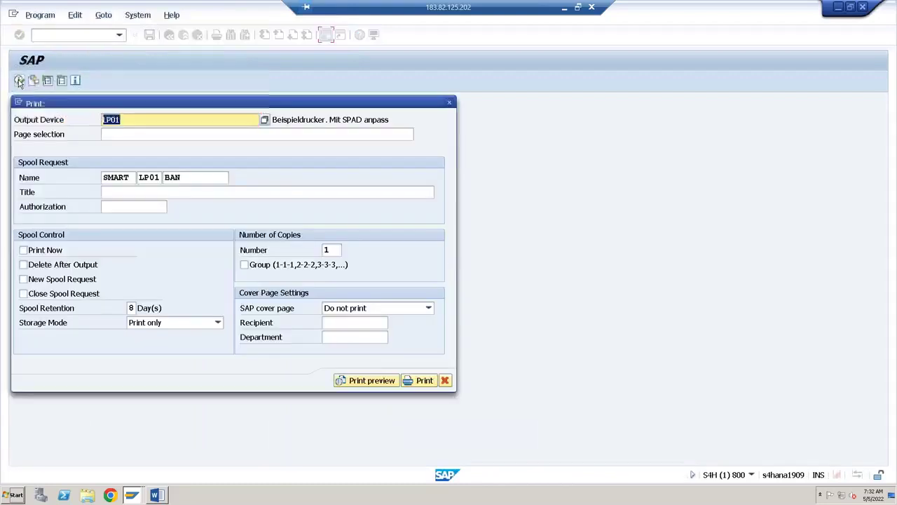
pyautogui.click(366, 385)
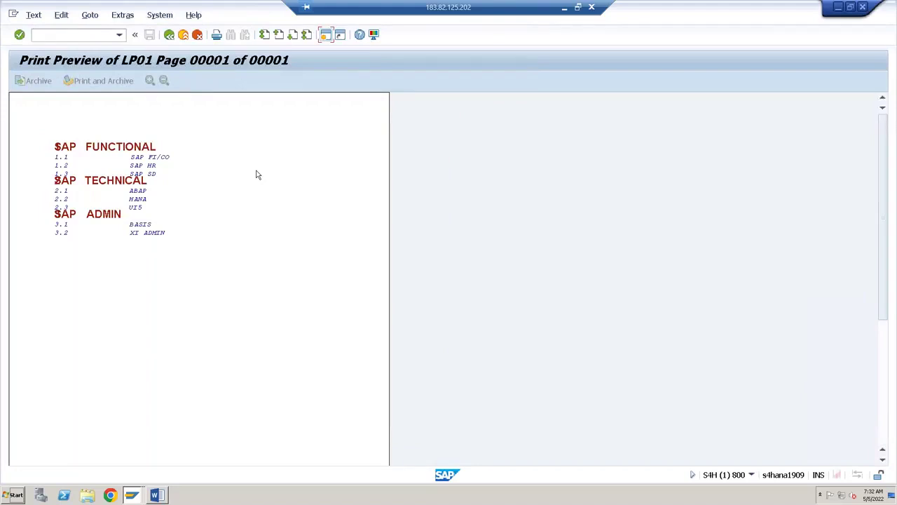
pyautogui.click(170, 35)
pyautogui.click(171, 36)
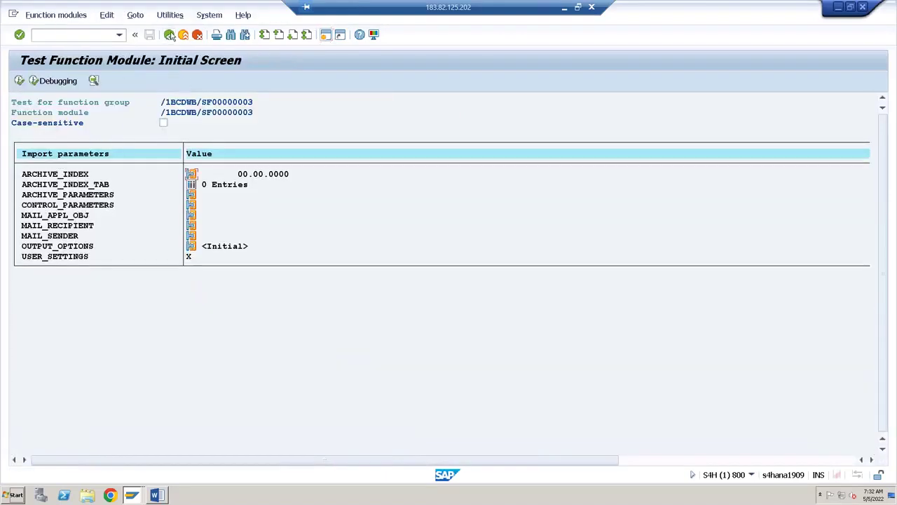
pyautogui.click(171, 35)
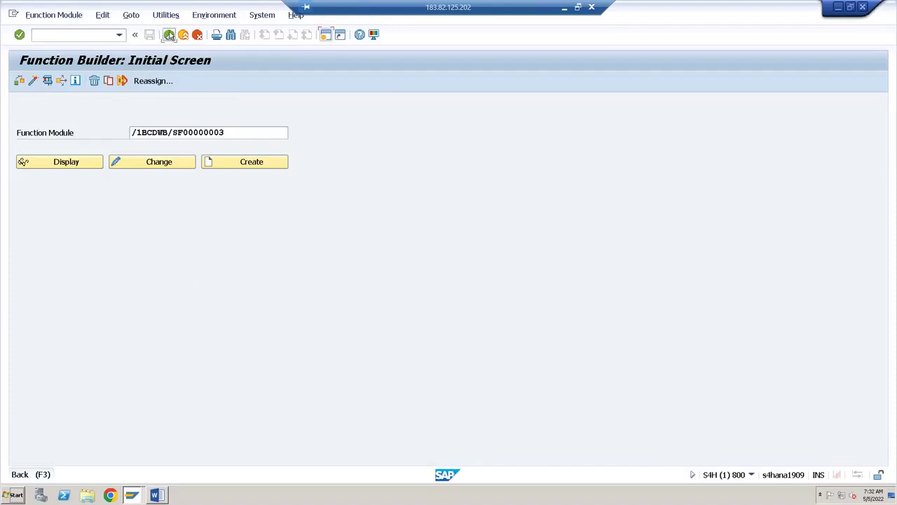
pyautogui.click(297, 280)
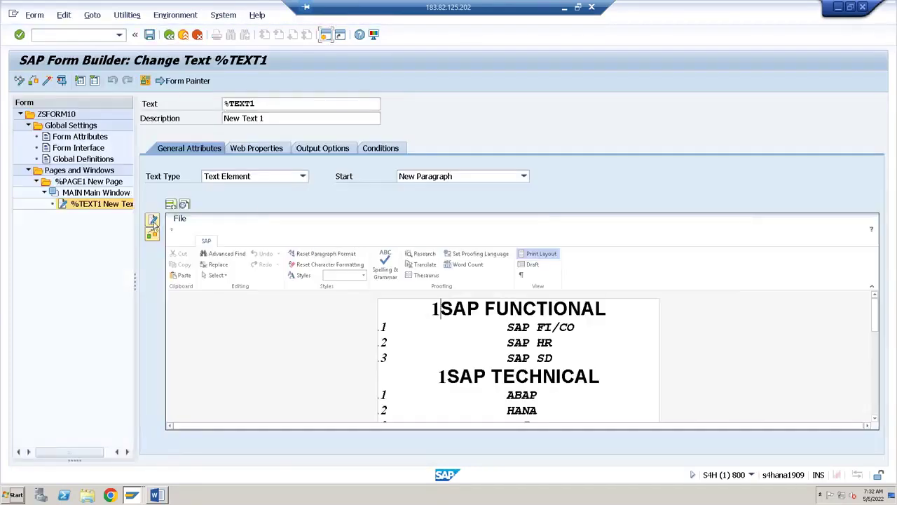
# Step: Reopen the content of text node %TEXT1 in the line editor
pyautogui.click(153, 221)
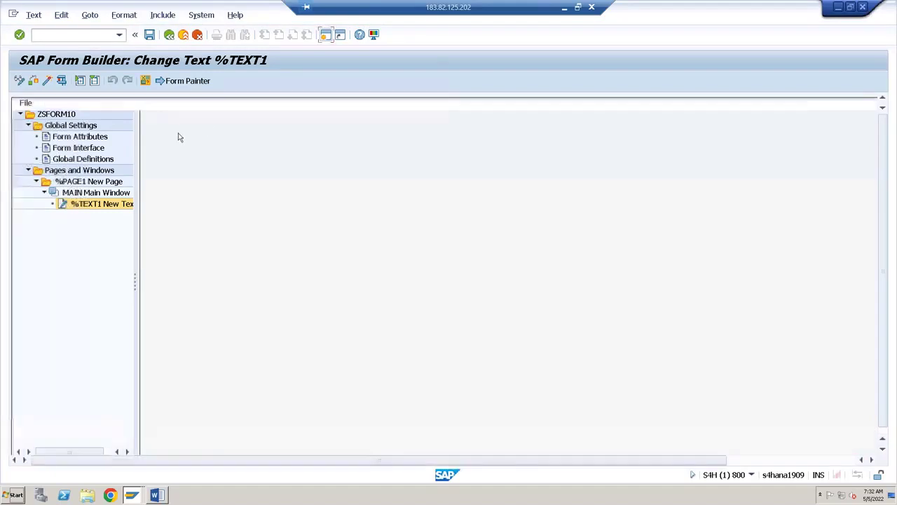
pyautogui.click(92, 17)
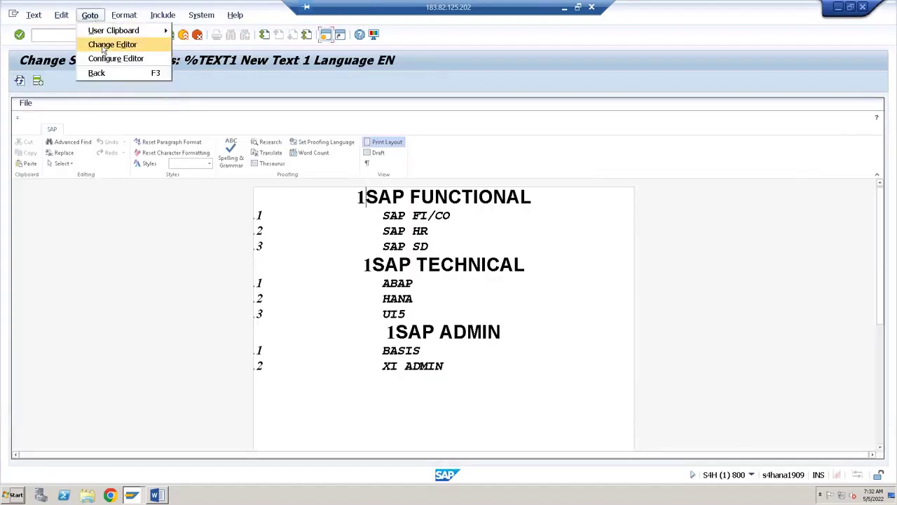
pyautogui.click(105, 45)
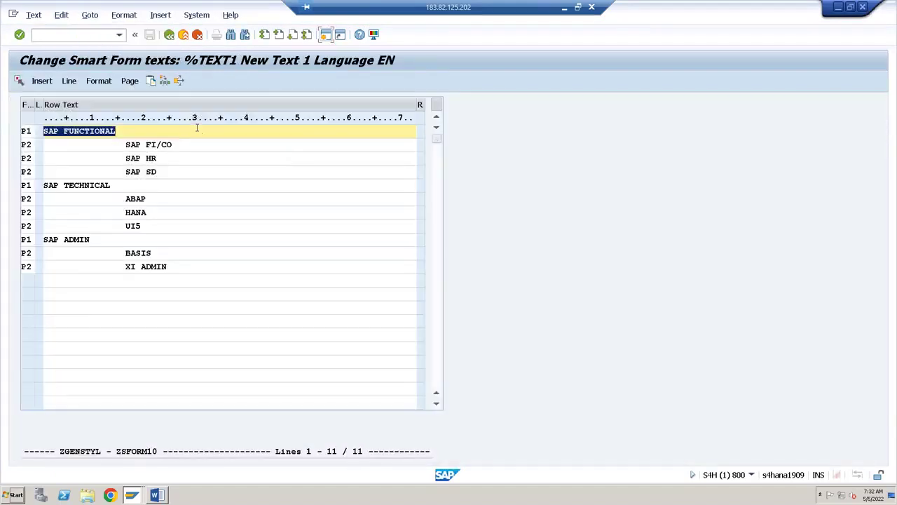
# Step: Indent the headings SAP FUNCTIONAL, SAP TECHNICAL and SAP ADMIN with leading spaces and return to the form
pyautogui.click(196, 127)
pyautogui.press('Home')
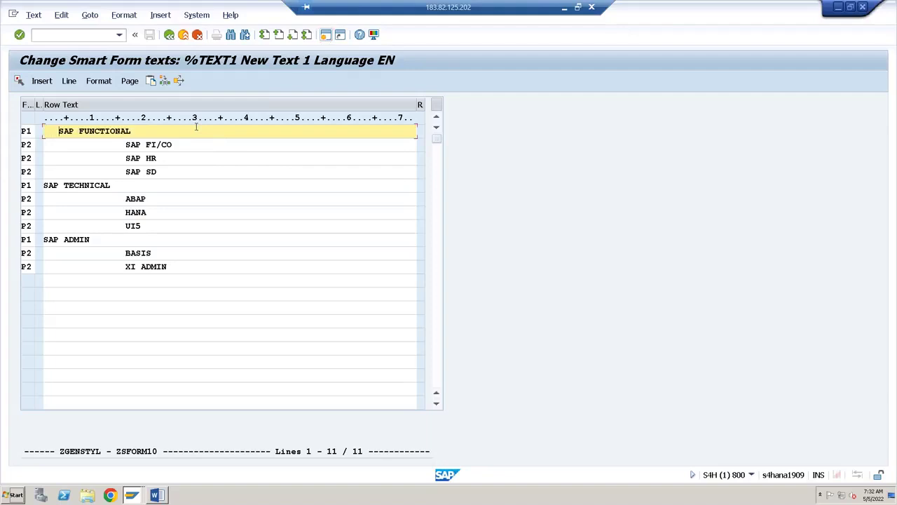
pyautogui.press('Down')
pyautogui.press('Down')
pyautogui.press('Down')
pyautogui.press('Down')
pyautogui.press('Home')
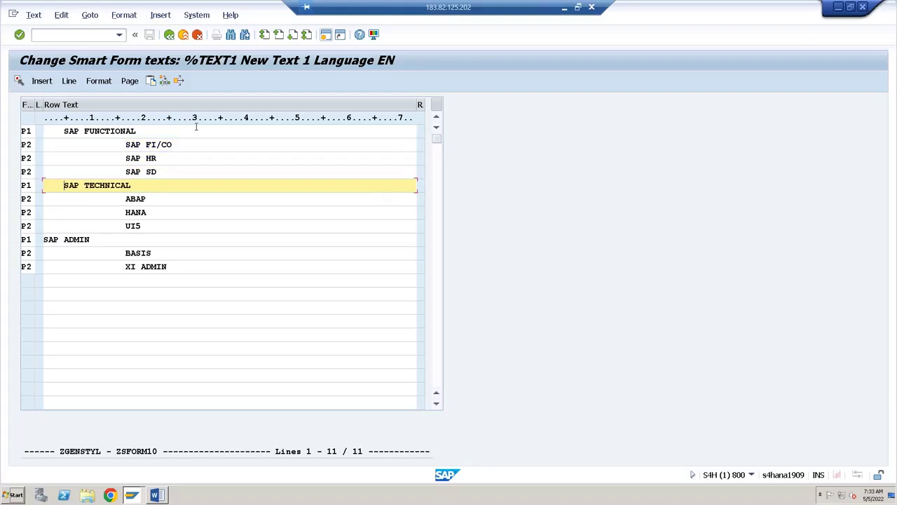
pyautogui.press('Down')
pyautogui.press('Down')
pyautogui.press('Down')
pyautogui.press('Down')
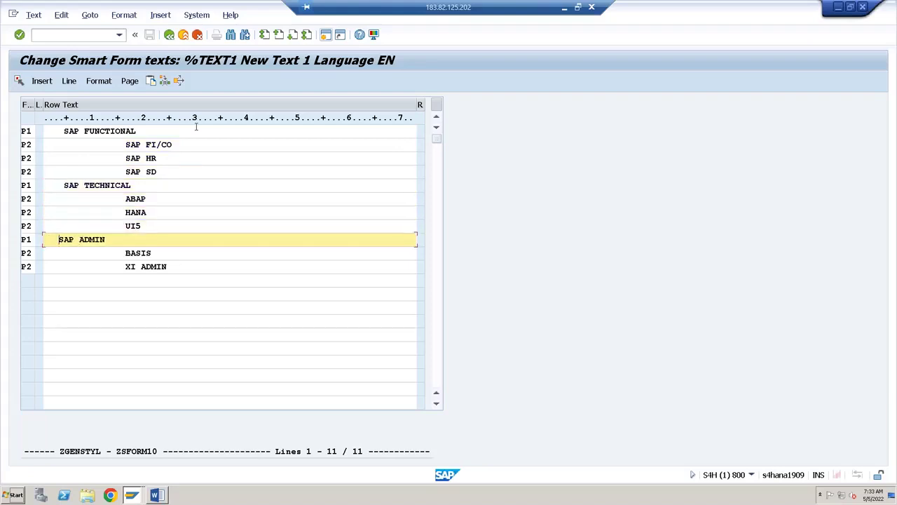
pyautogui.click(170, 37)
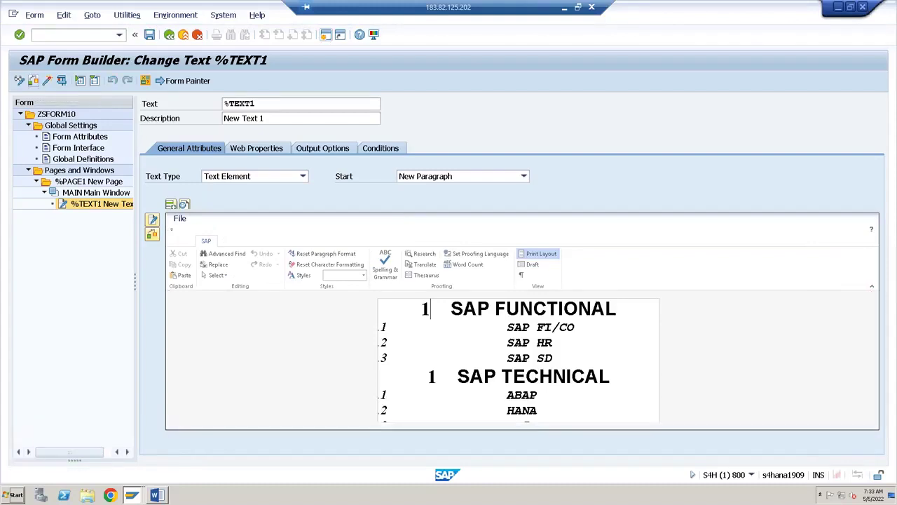
# Step: Activate the form and test its function module to view the print preview of the indented headings, returning to the form
pyautogui.click(48, 81)
pyautogui.click(62, 81)
pyautogui.click(47, 81)
pyautogui.click(19, 81)
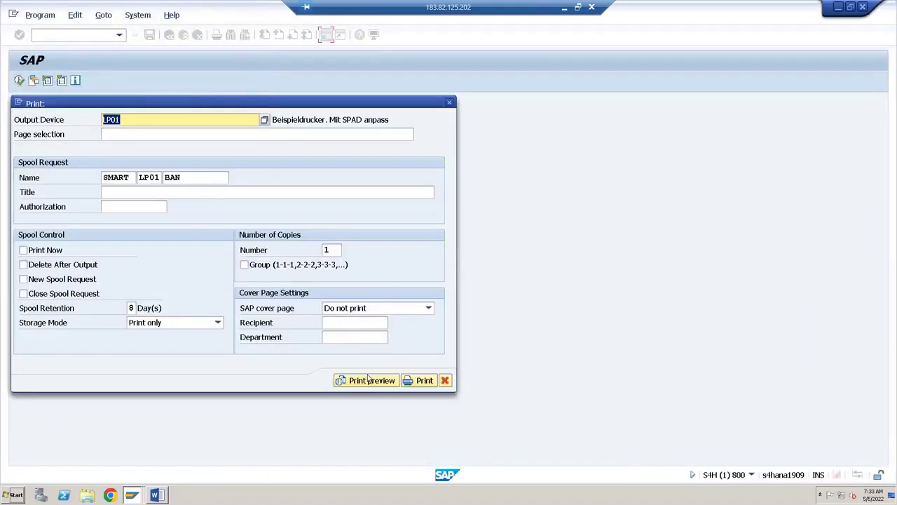
pyautogui.click(370, 380)
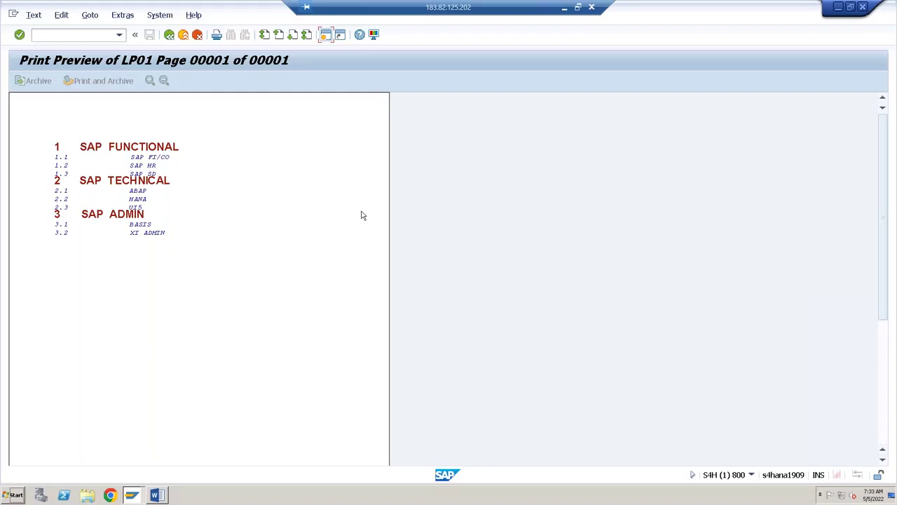
pyautogui.click(168, 36)
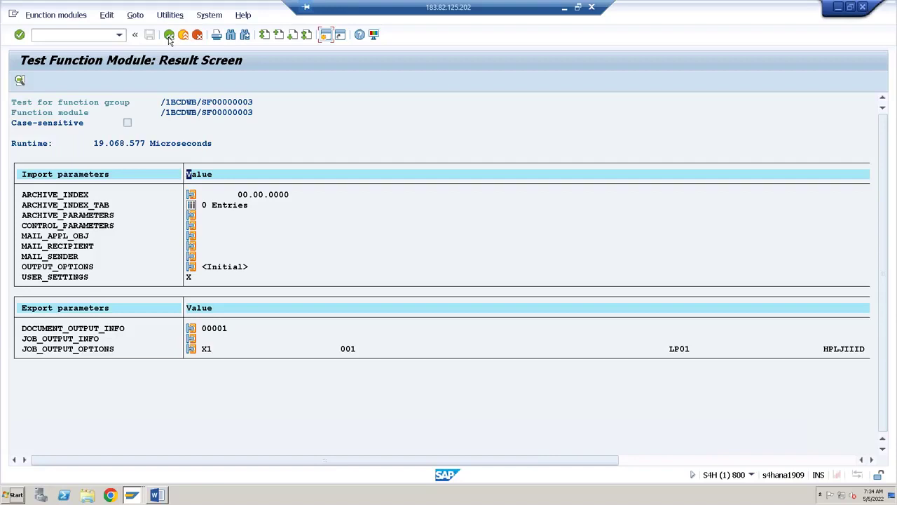
pyautogui.click(169, 35)
pyautogui.click(169, 35)
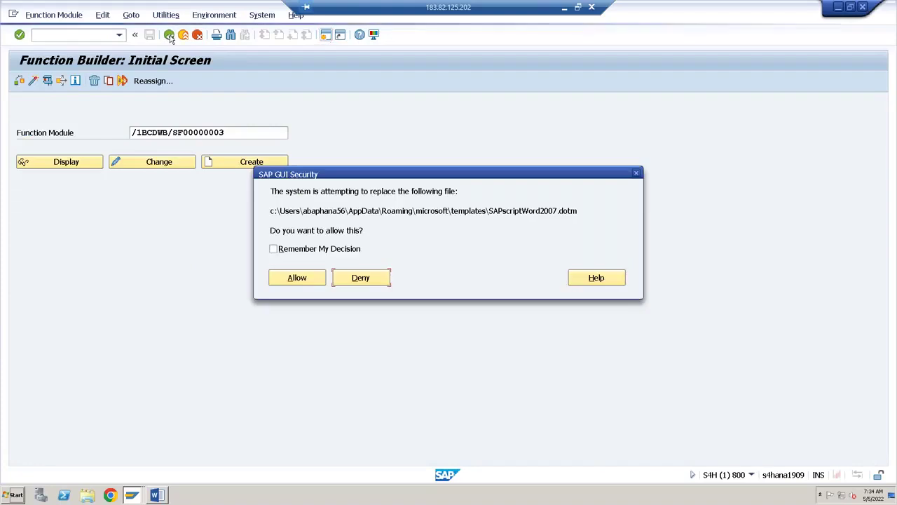
pyautogui.click(295, 277)
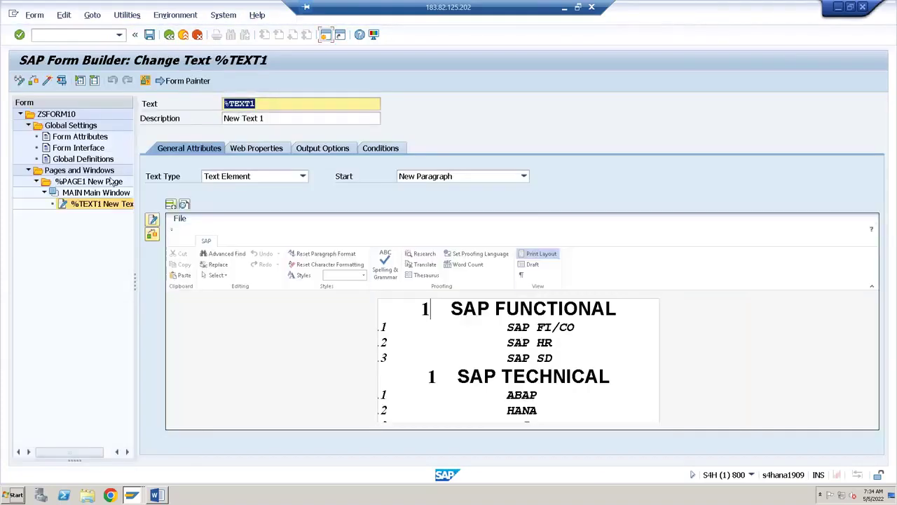
# Step: Check which style is assigned in the output options of text node %TEXT1
pyautogui.click(88, 205)
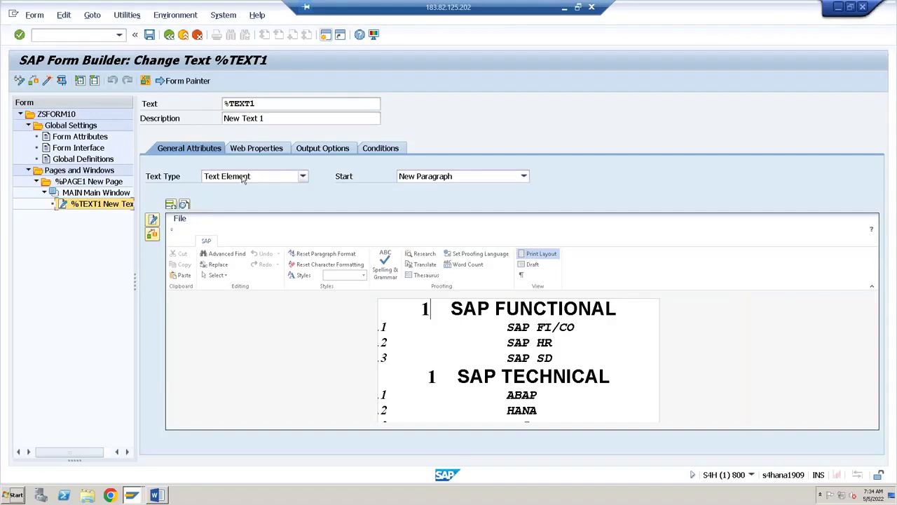
pyautogui.click(321, 147)
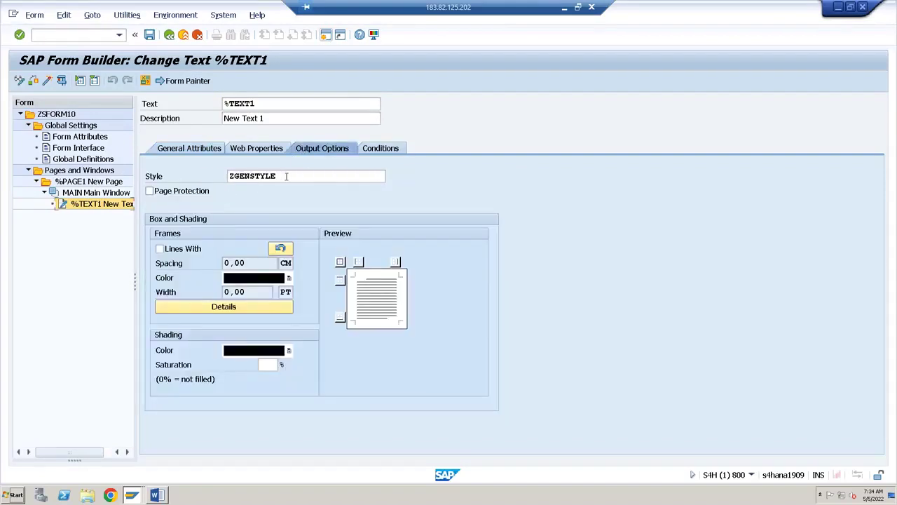
pyautogui.click(203, 150)
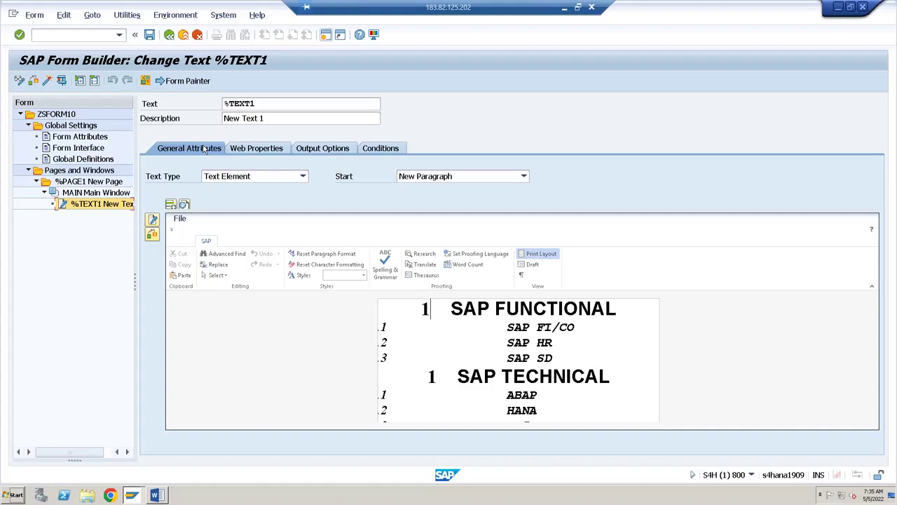
# Step: Show the node types that can be created under the MAIN window, including the flow logic entry
pyautogui.click(79, 193)
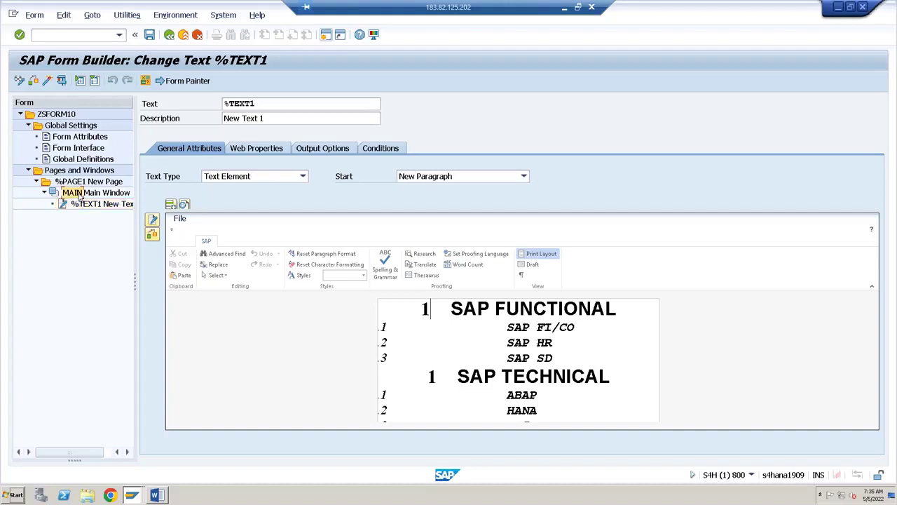
pyautogui.rightClick(80, 196)
pyautogui.moveTo(143, 204)
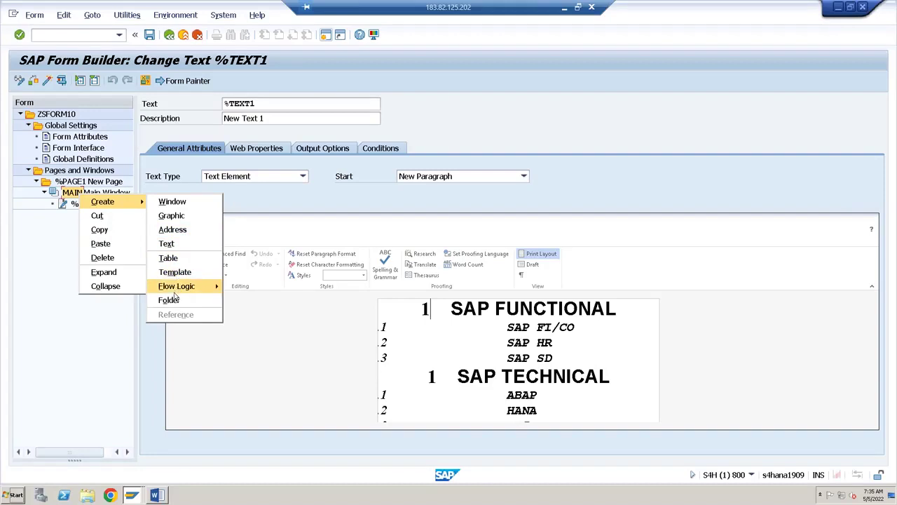
pyautogui.moveTo(177, 290)
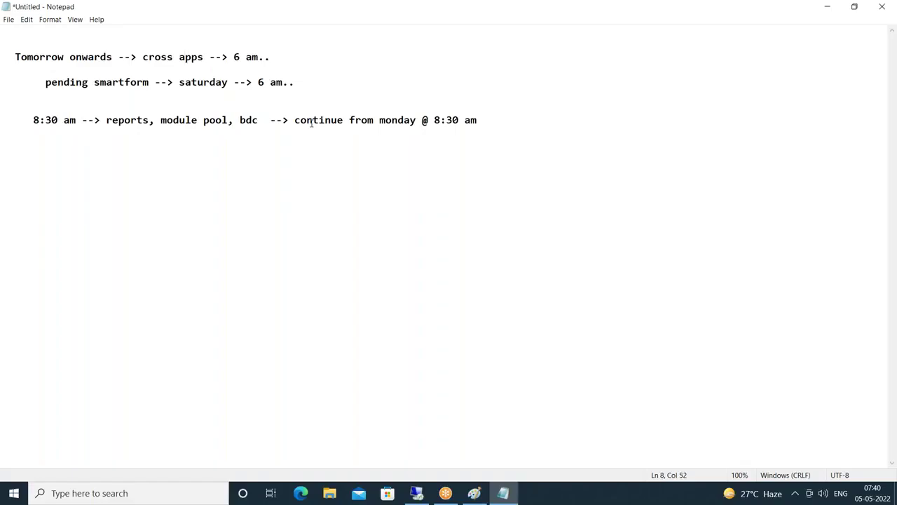
# Step: Switch to Notepad and append "..." to the line ending in "continue from monday @ 8:30 am"
pyautogui.click(493, 120)
pyautogui.write('...')
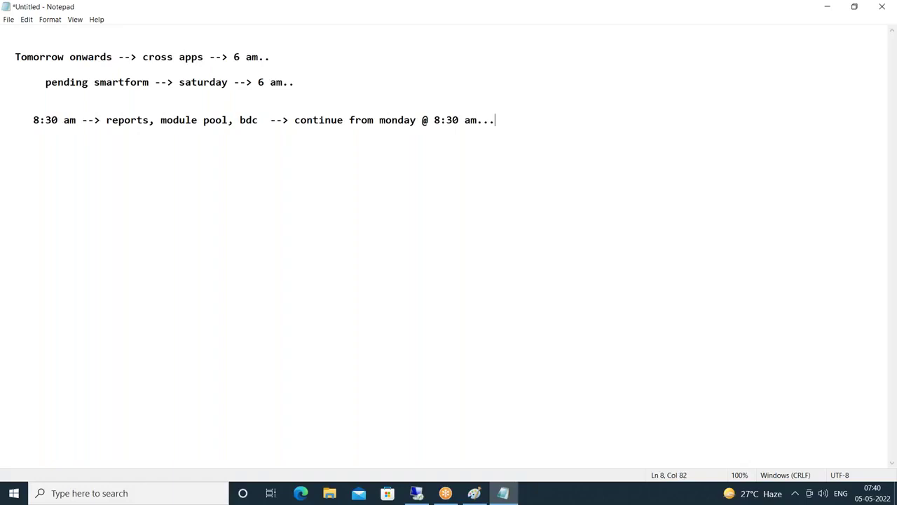